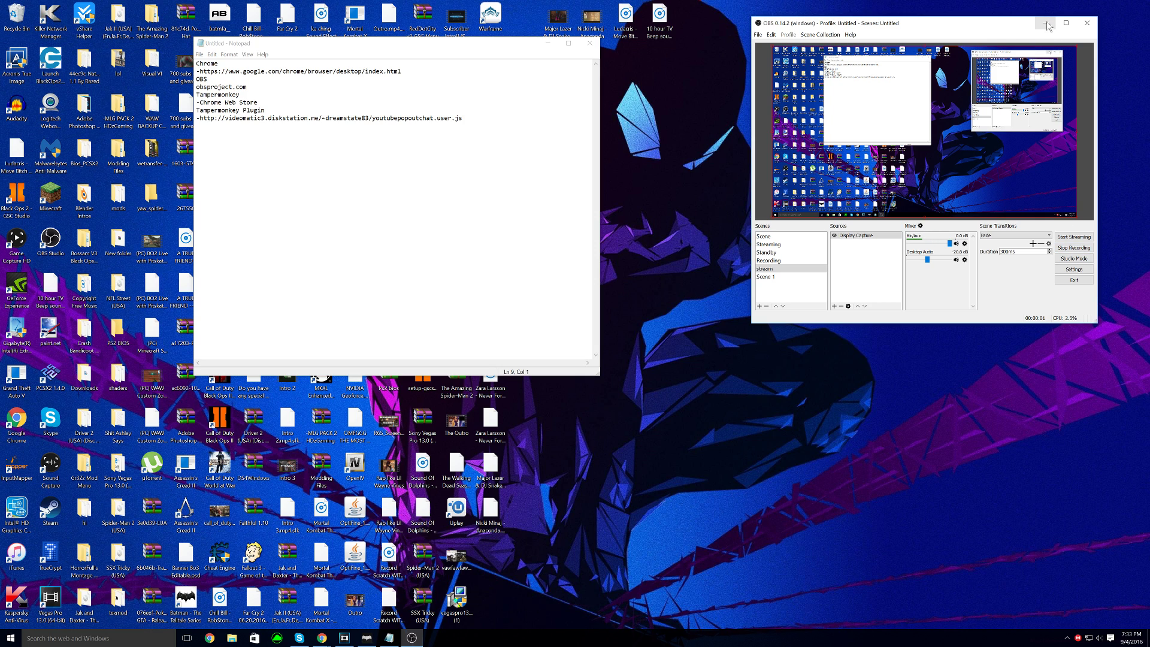
# Step: Minimize OBS and review the list of required downloads and links in the Notepad note
pyautogui.click(1047, 23)
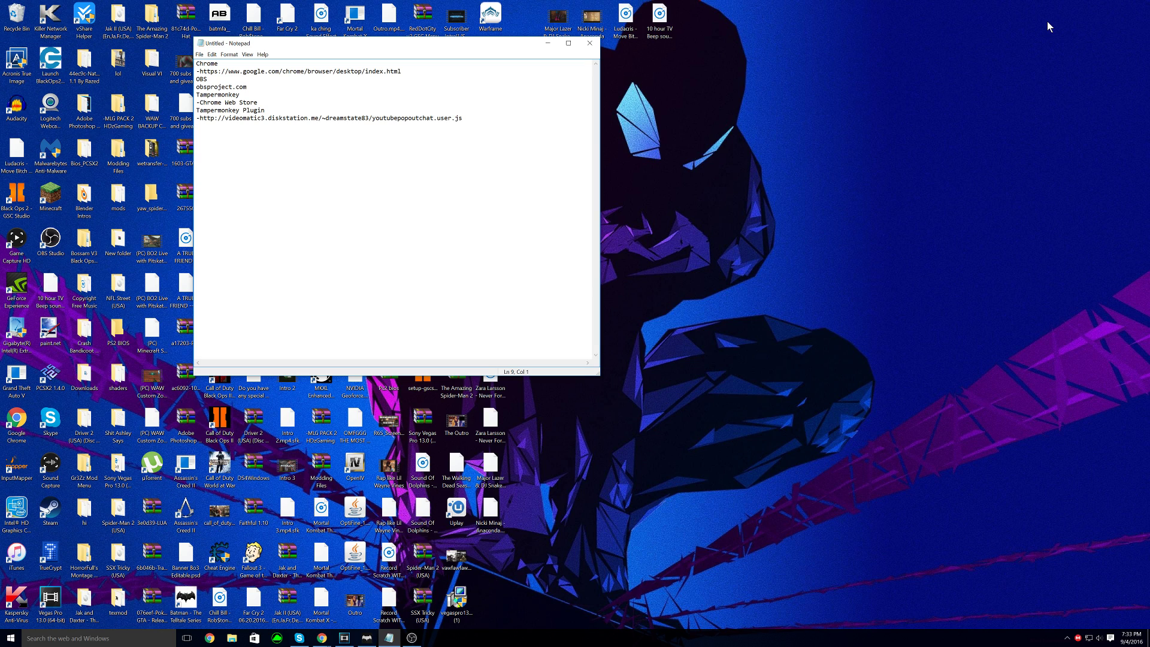
pyautogui.moveTo(463, 125); pyautogui.dragTo(197, 63)
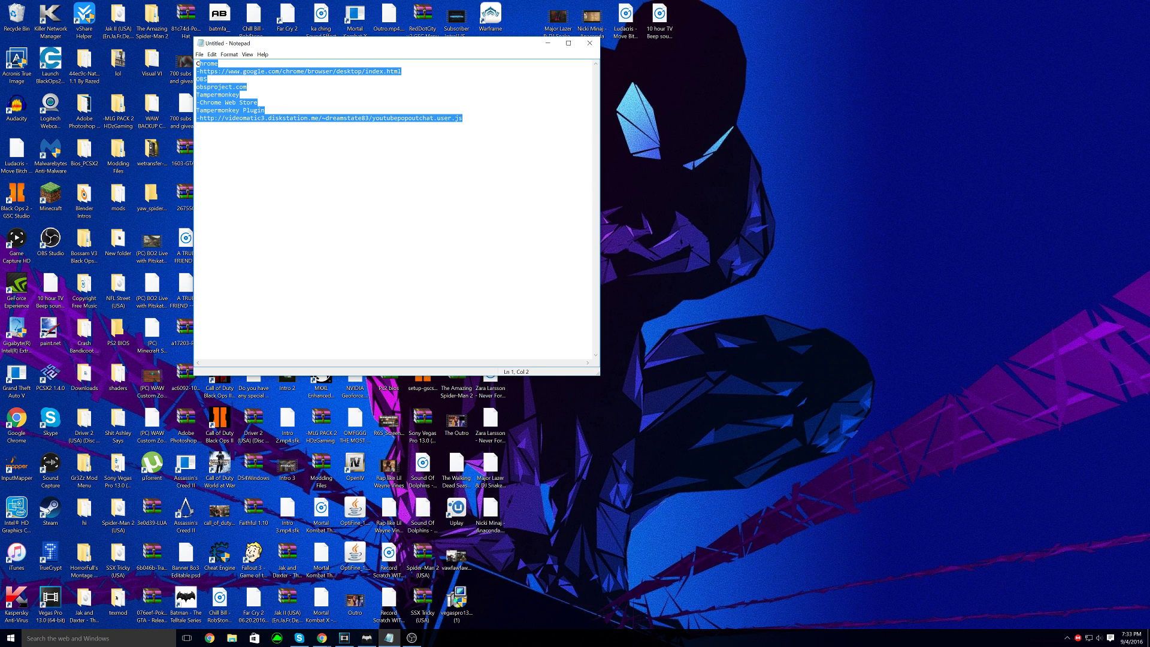
pyautogui.click(196, 125)
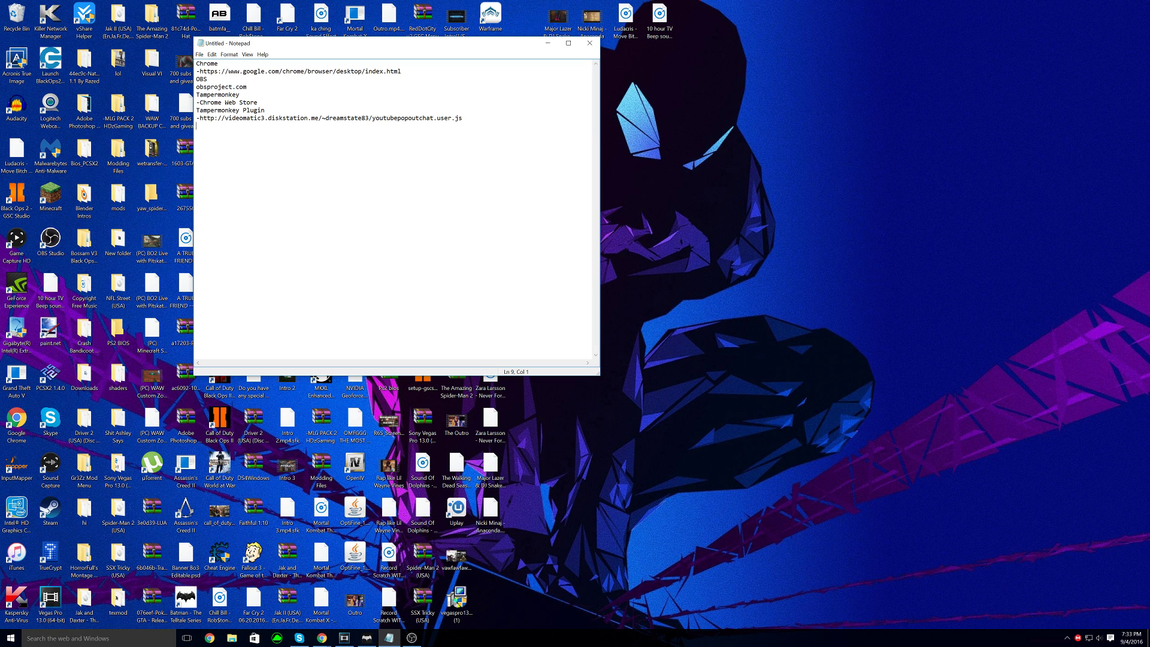
pyautogui.moveTo(257, 103)
pyautogui.mouseDown()
pyautogui.moveTo(265, 110)
pyautogui.moveTo(221, 118)
pyautogui.moveTo(264, 110)
pyautogui.mouseUp()
pyautogui.click(264, 110)
# Step: Switch to the Chrome for Desktop window, review the browser's download page and its address, and minimize it
pyautogui.click(322, 638)
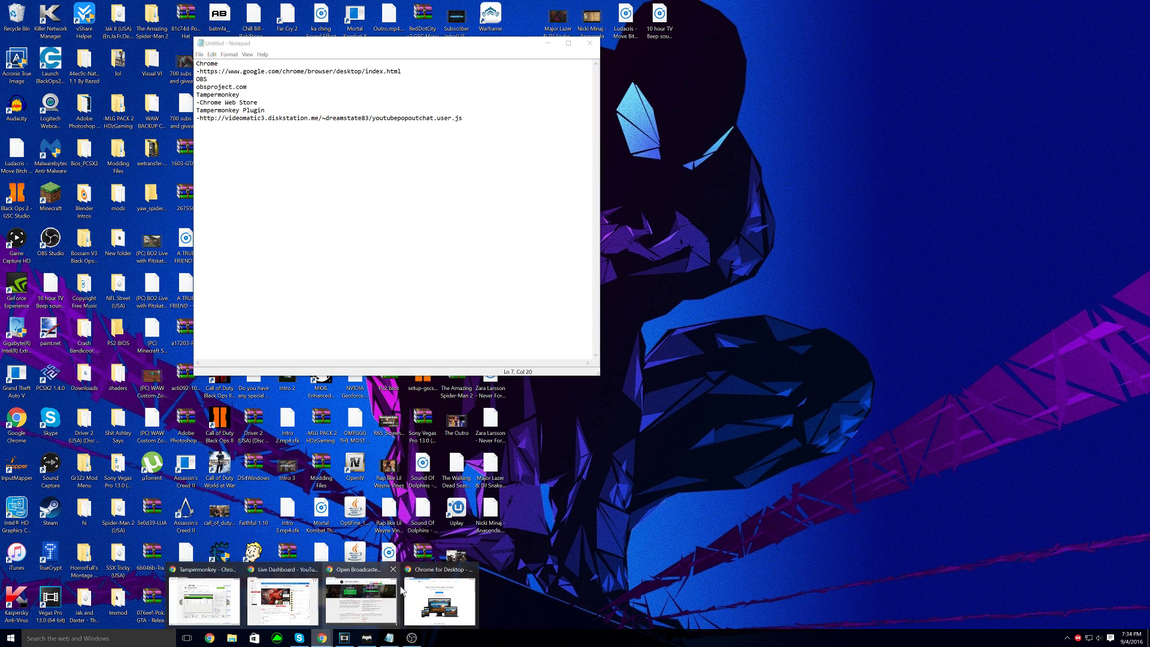
pyautogui.click(436, 598)
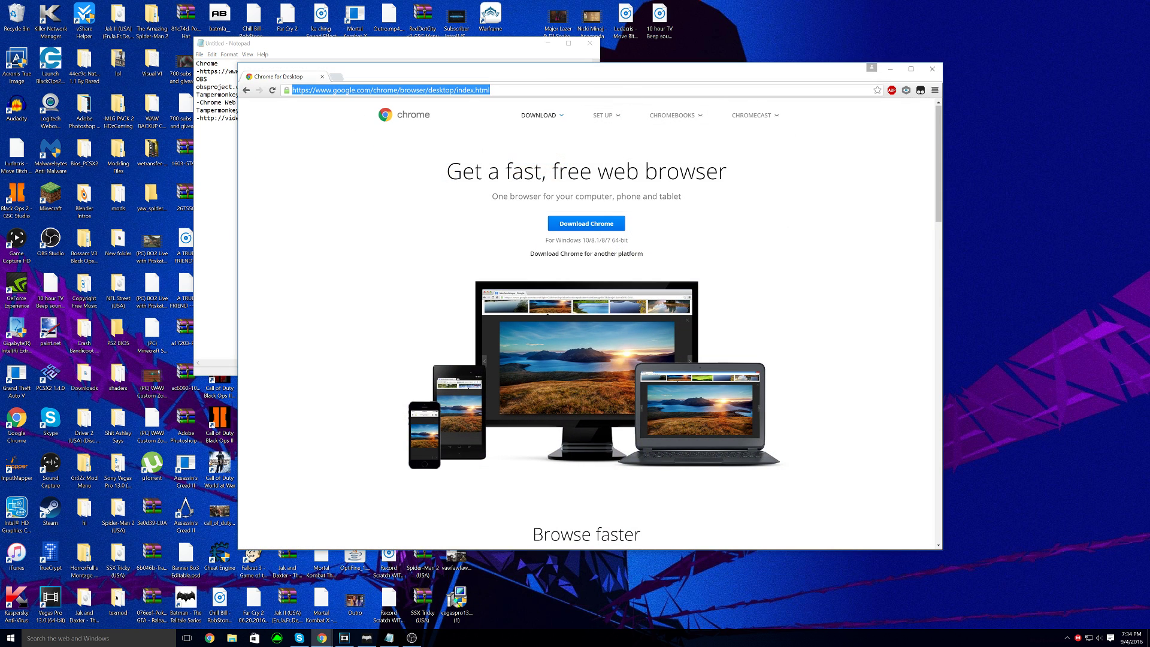
pyautogui.click(652, 90)
pyautogui.moveTo(539, 115)
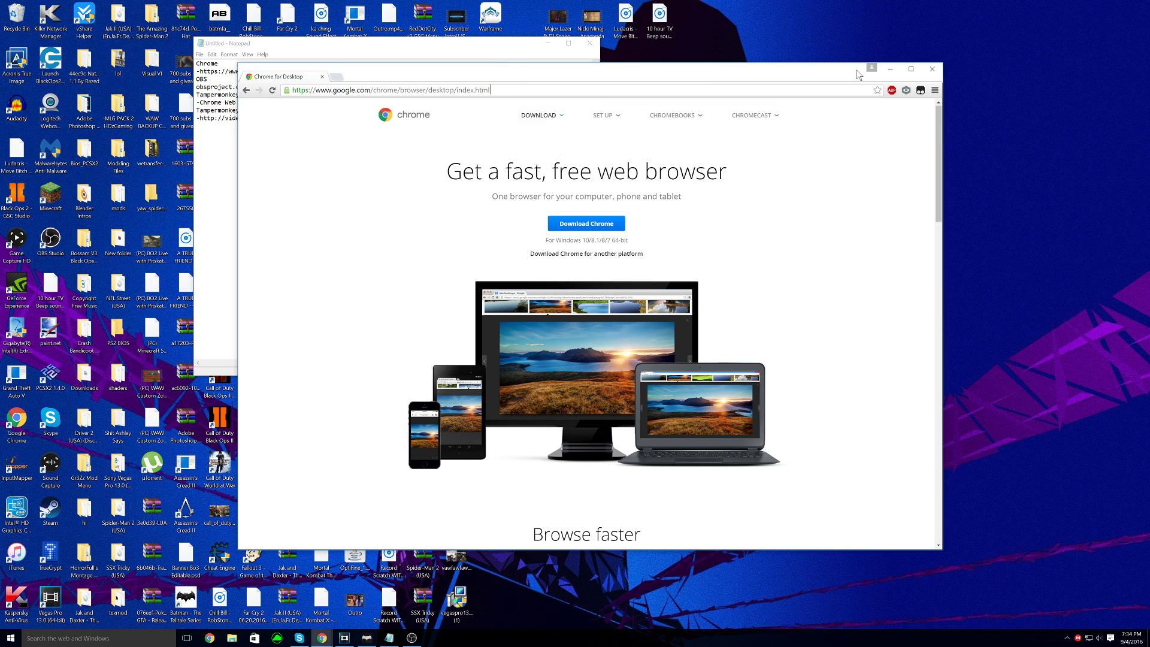
pyautogui.click(891, 71)
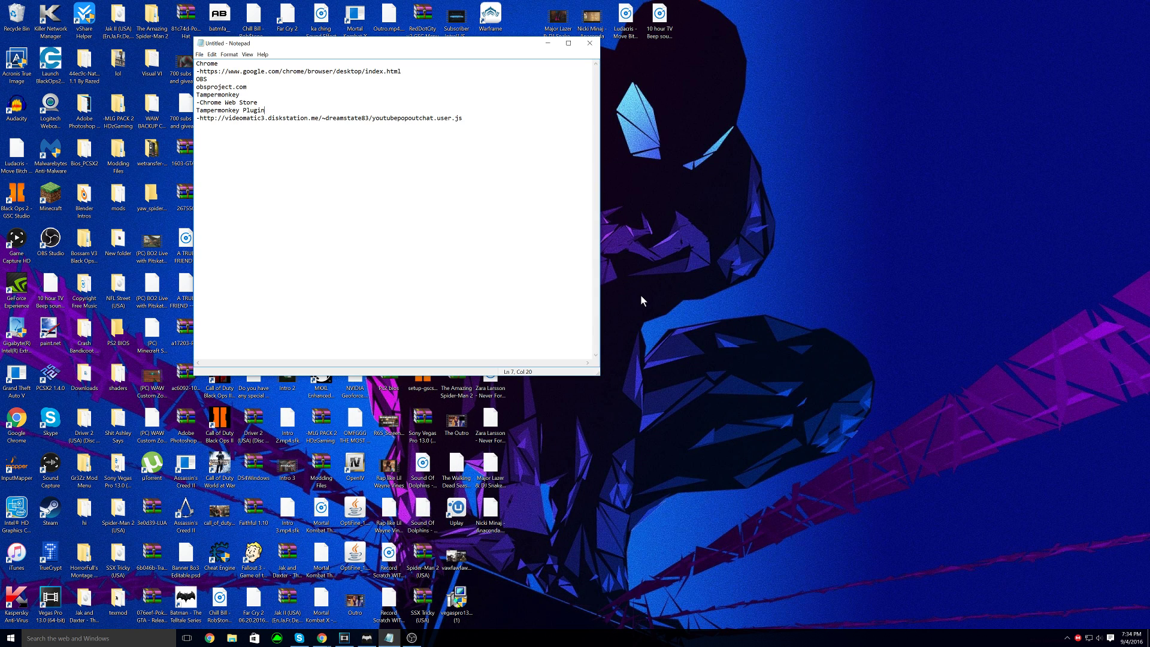
# Step: Switch to the obsproject.com window, review the OBS Studio download options, and minimize it
pyautogui.moveTo(322, 638)
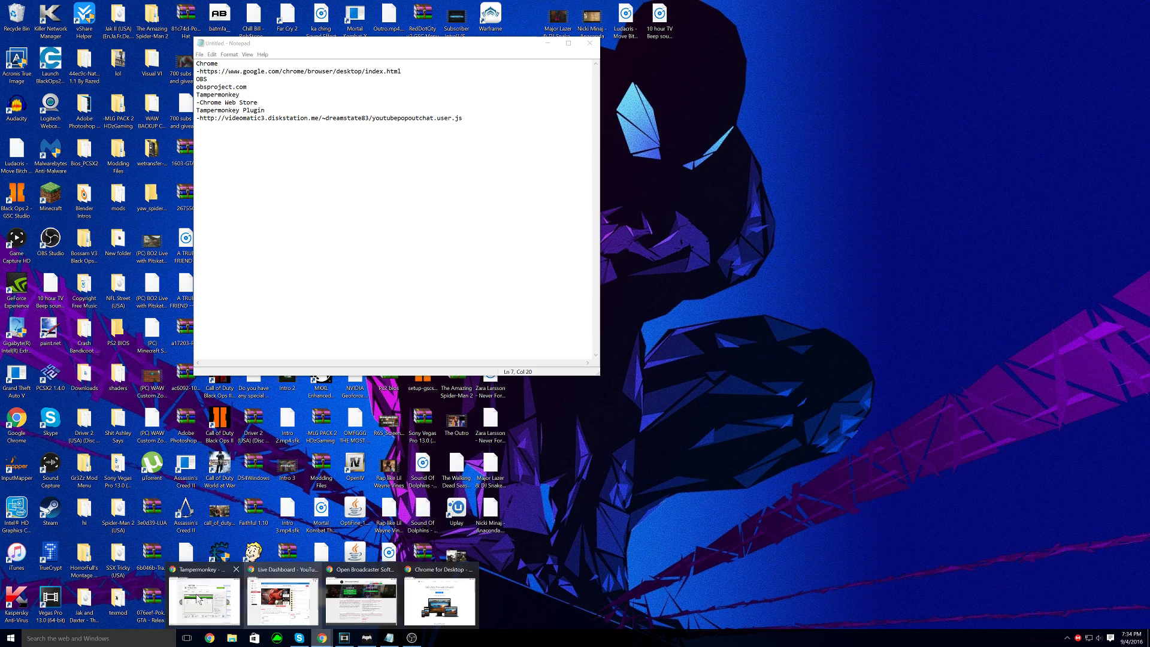
pyautogui.click(372, 599)
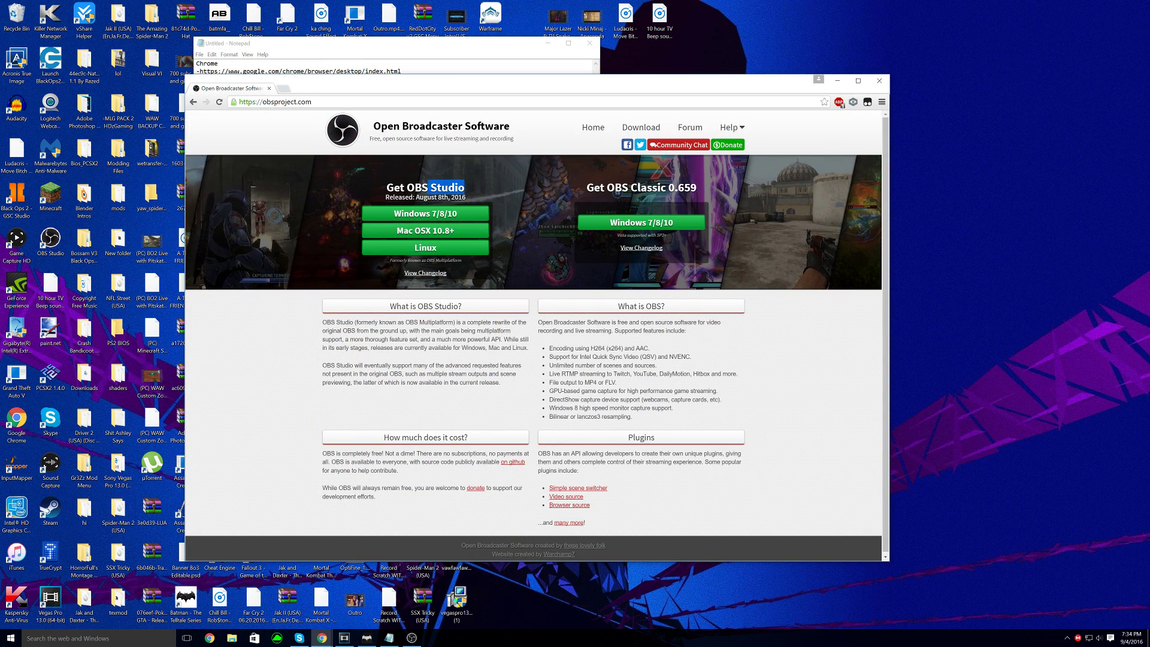
pyautogui.click(470, 189)
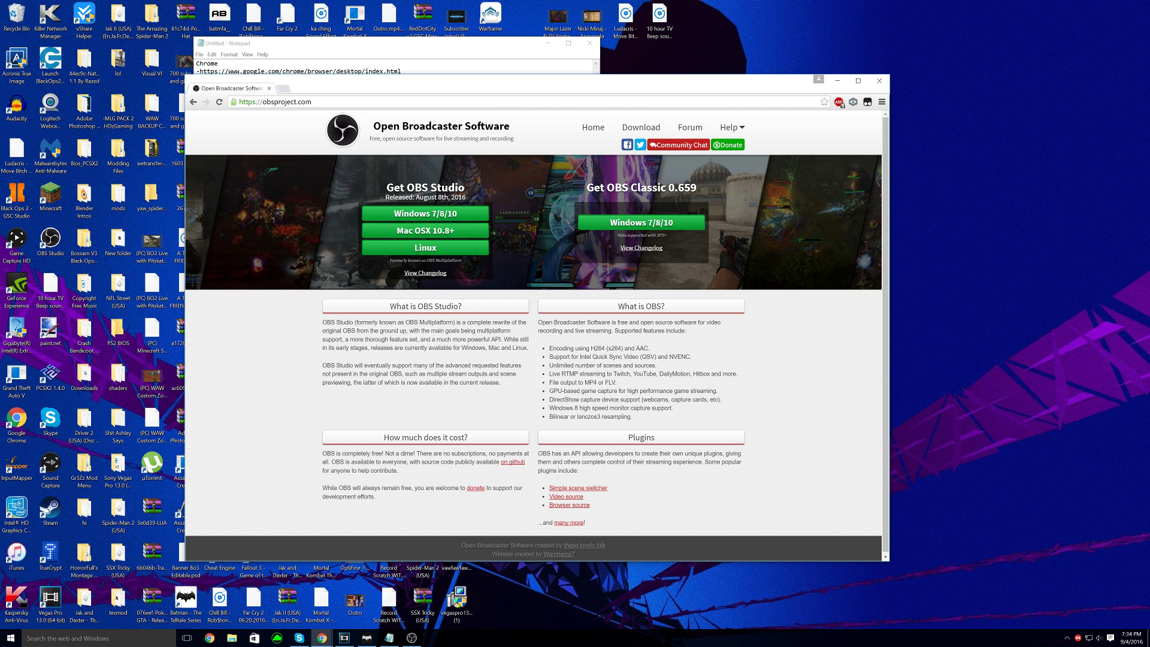
pyautogui.click(838, 78)
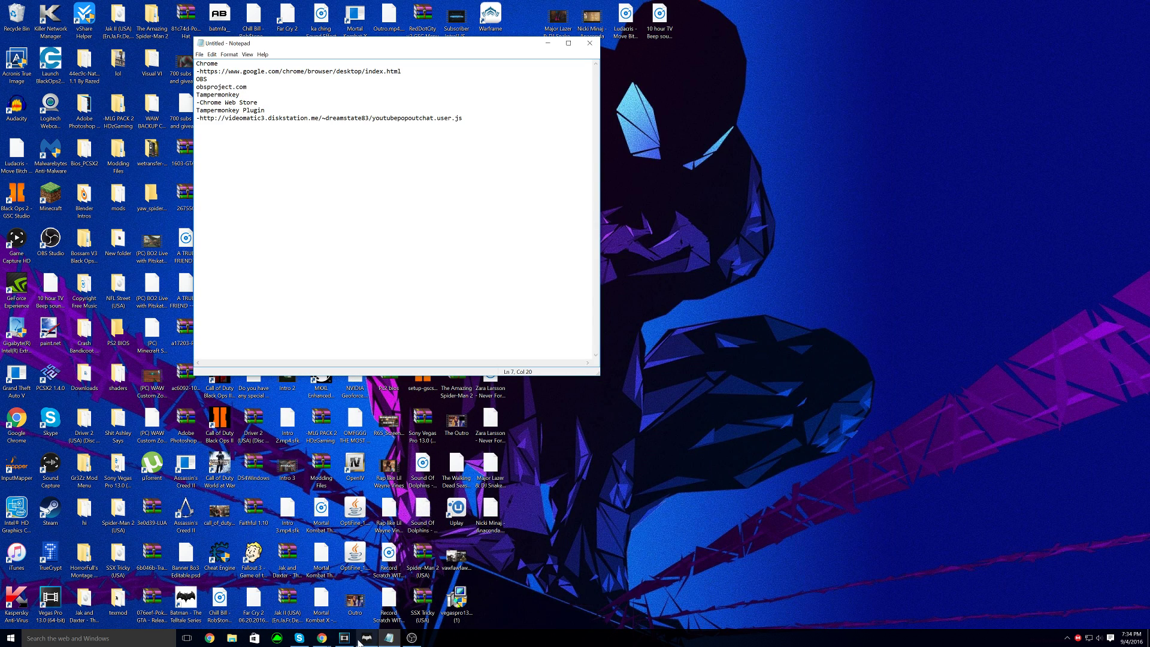
# Step: Switch to the Chrome Web Store window and reopen the Tampermonkey extension's page from the tampermonkey search results
pyautogui.moveTo(321, 640)
pyautogui.click(204, 602)
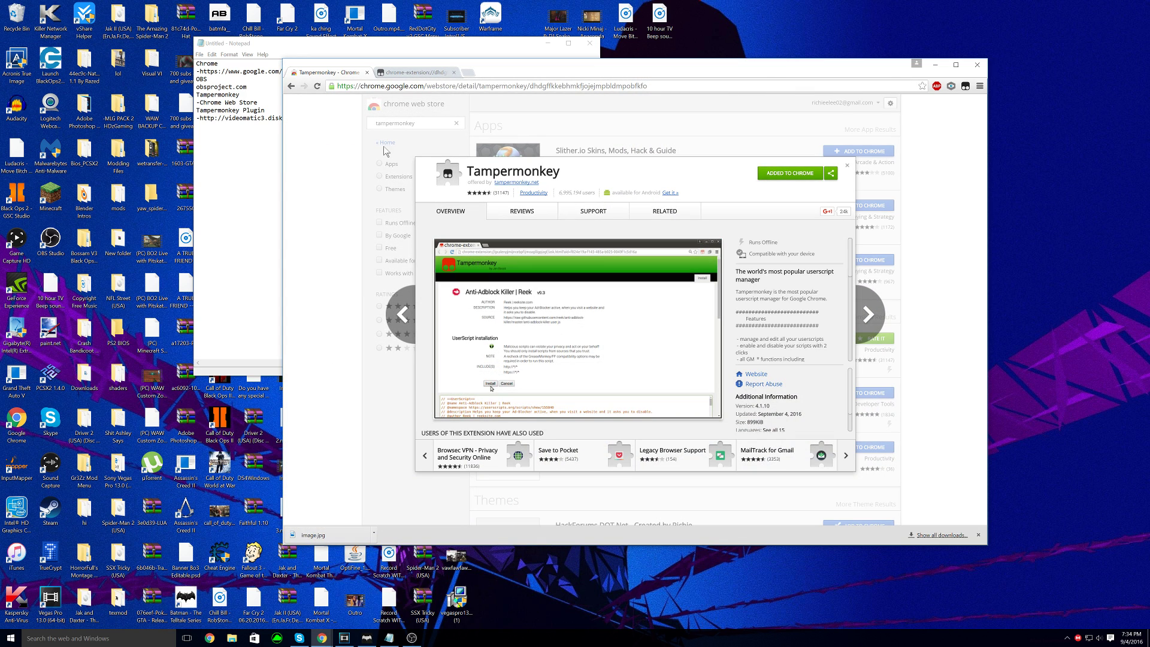
pyautogui.click(460, 128)
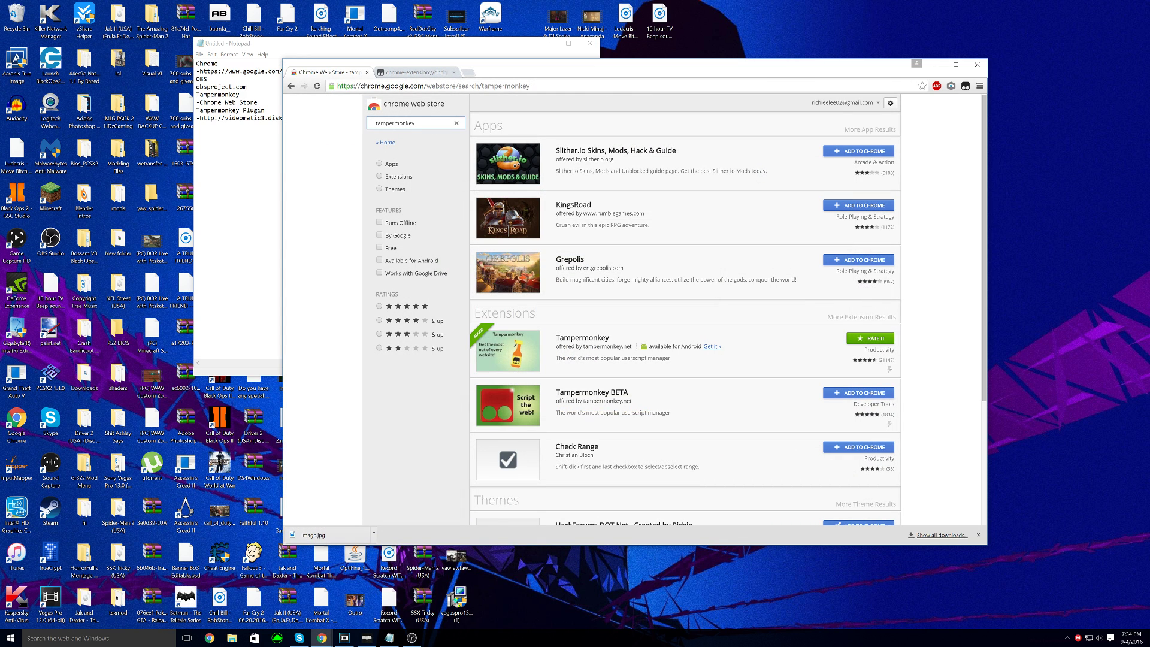
pyautogui.click(649, 363)
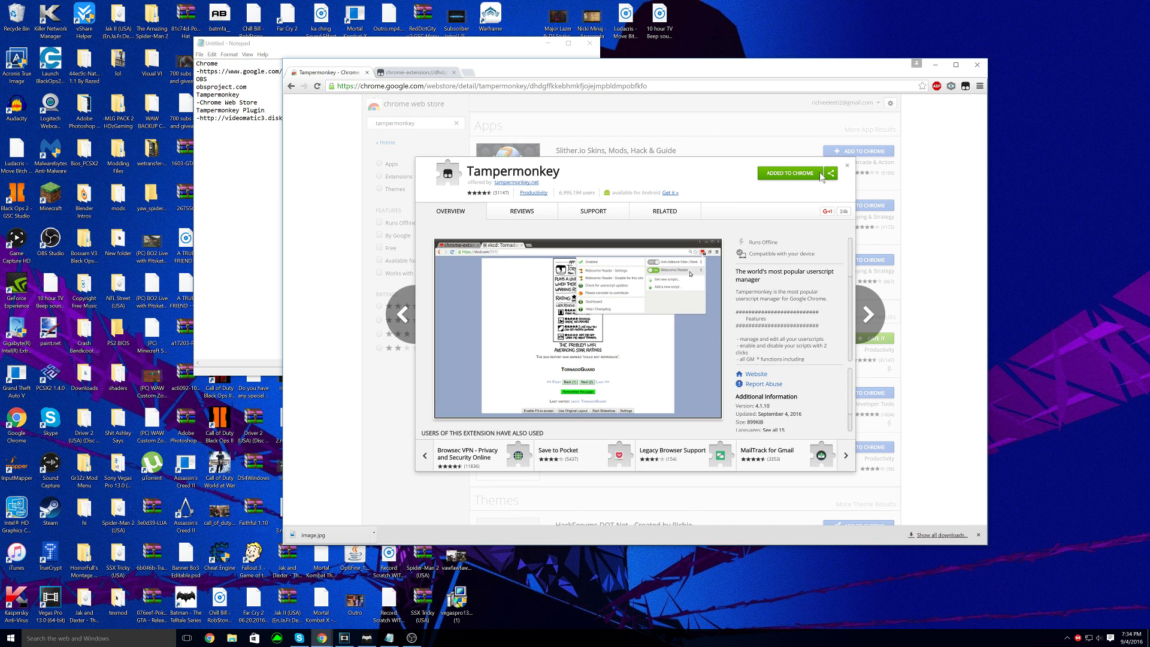
# Step: Check the Tampermonkey plugin link in Notepad, review the YoutubePopoutChat script's installation page in Chrome, and minimize that window
pyautogui.hotkey('alt', 'Tab')
pyautogui.moveTo(462, 118); pyautogui.dragTo(197, 126)
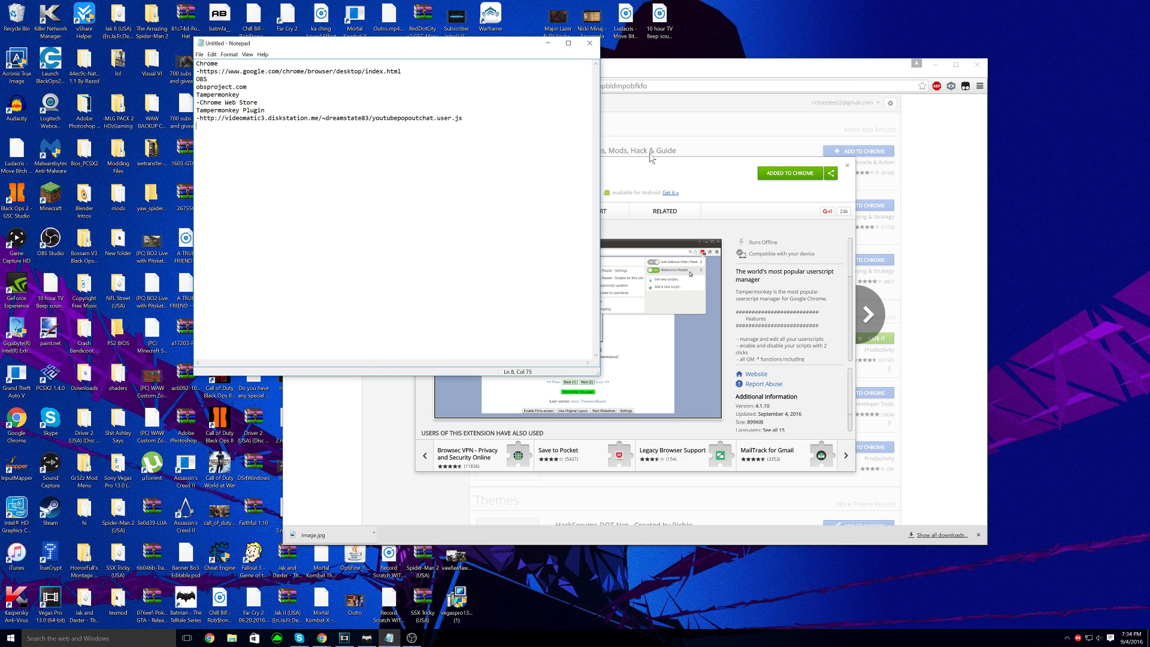
pyautogui.hotkey('alt', 'Tab')
pyautogui.click(442, 75)
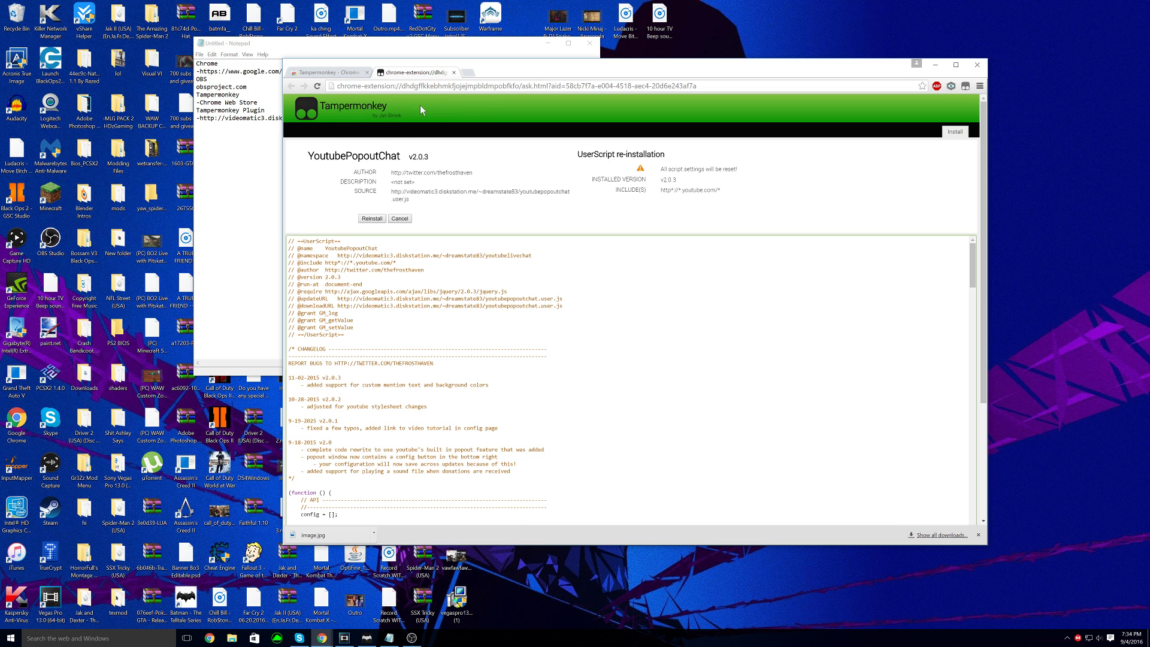
pyautogui.moveTo(399, 157); pyautogui.dragTo(376, 157)
pyautogui.click(343, 233)
pyautogui.click(837, 43)
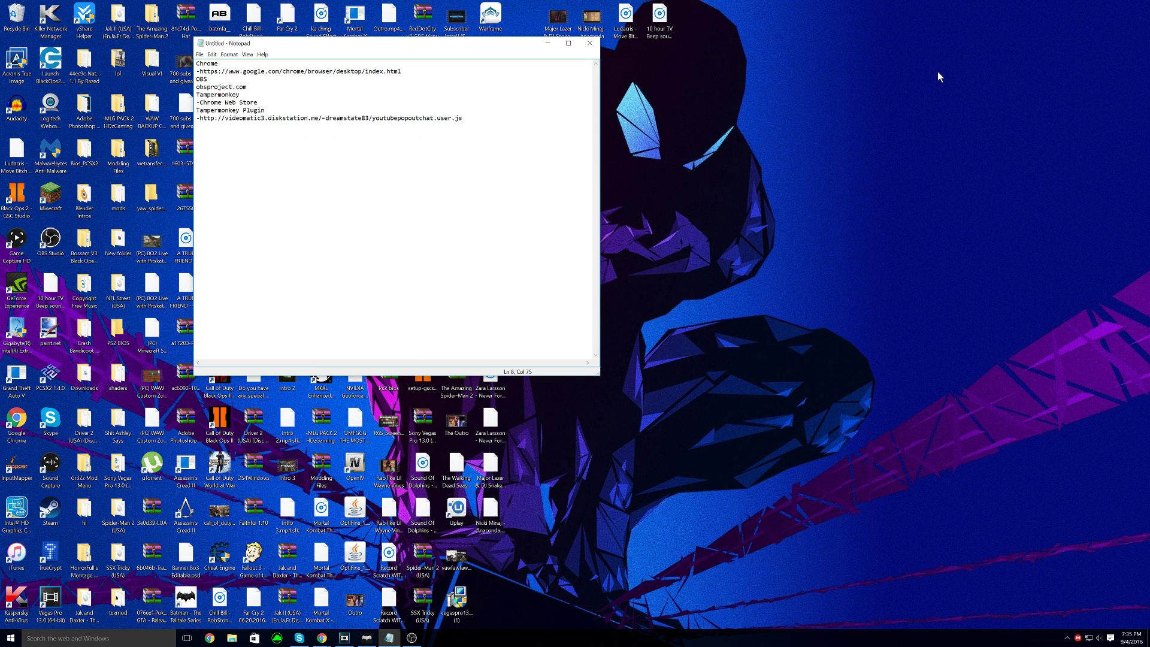
# Step: Switch to the YouTube Live Dashboard window and open the YouTube home page in a new tab
pyautogui.moveTo(321, 638)
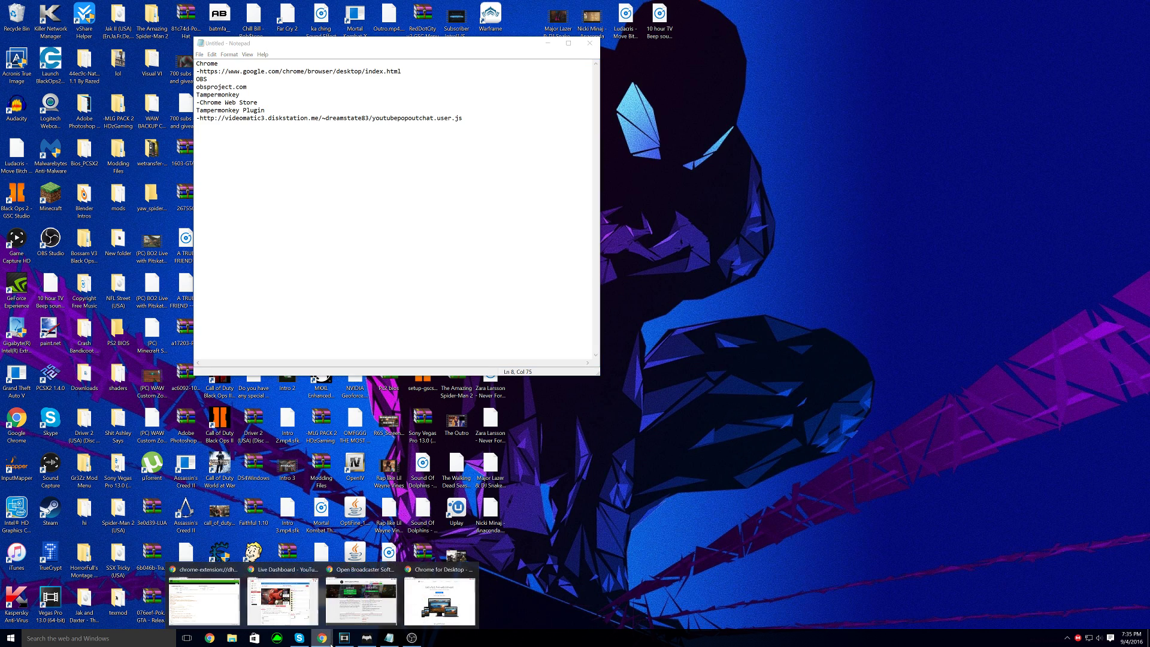
pyautogui.click(360, 599)
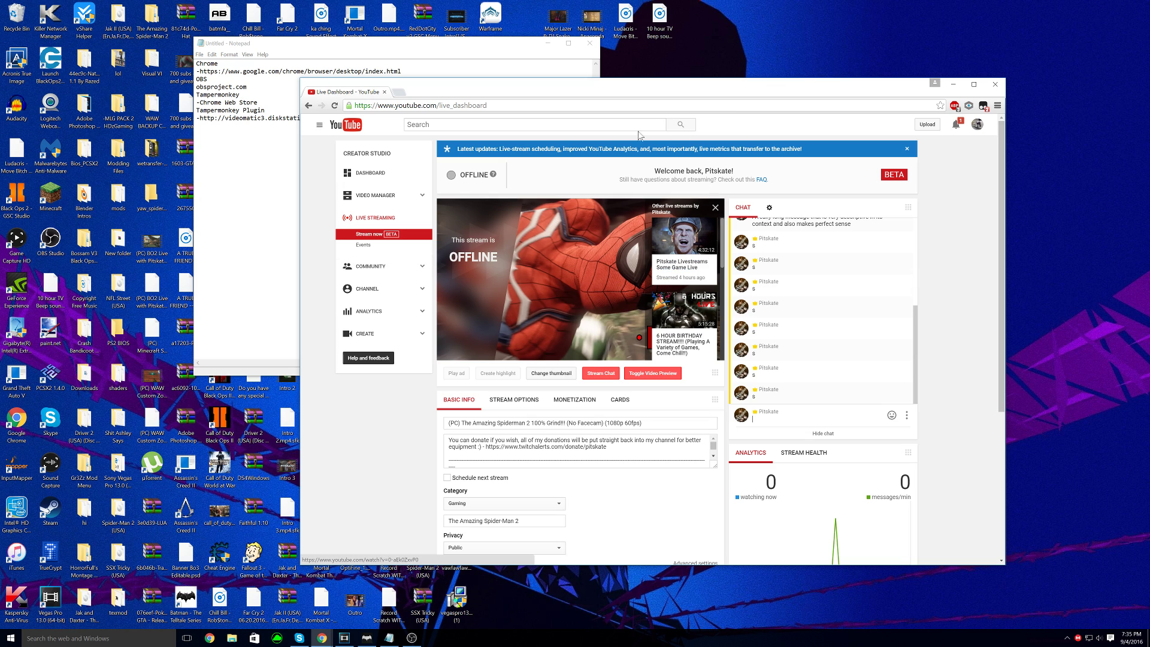
pyautogui.click(779, 418)
pyautogui.click(399, 91)
pyautogui.write('youtube.com')
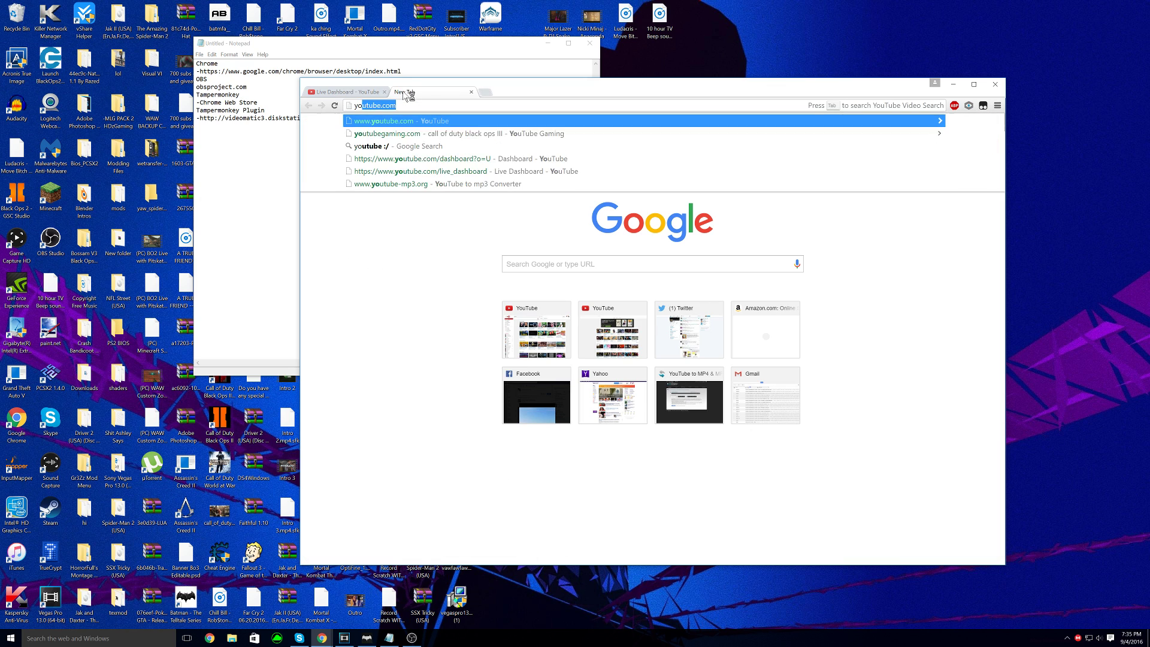
pyautogui.press('Return')
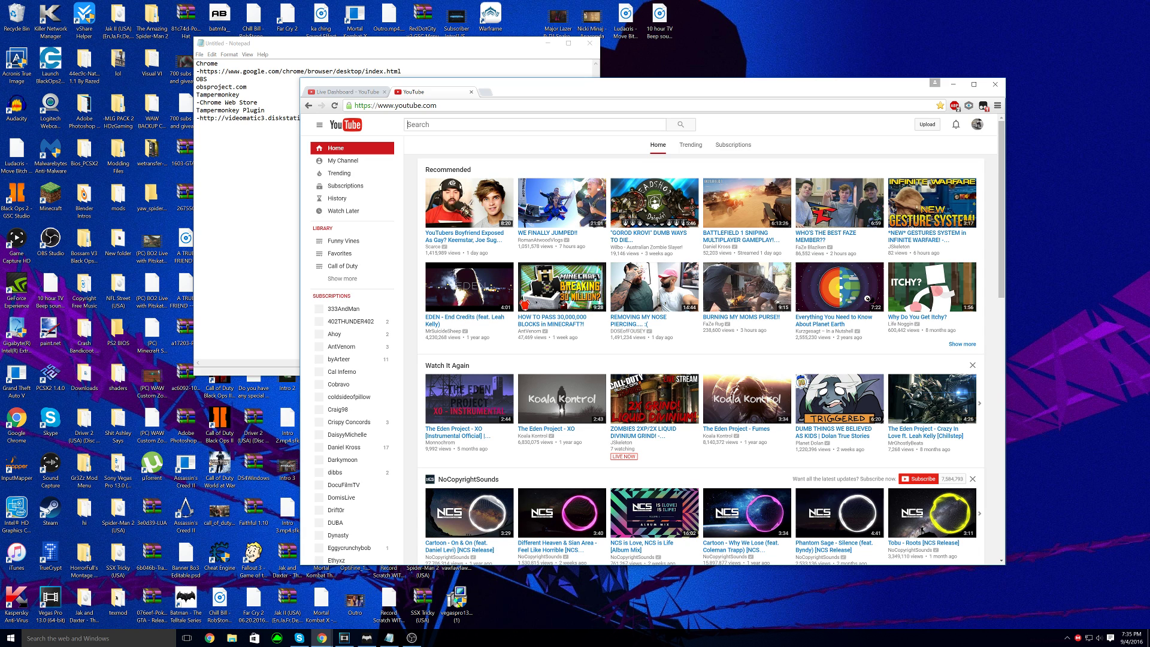
# Step: Search YouTube for Jskeleton, open the channel's live "ZOMBIES 2XP/2X LIQUID DIVINIUM GRIND!" stream and mute it
pyautogui.click(515, 125)
pyautogui.write('Jskeleton')
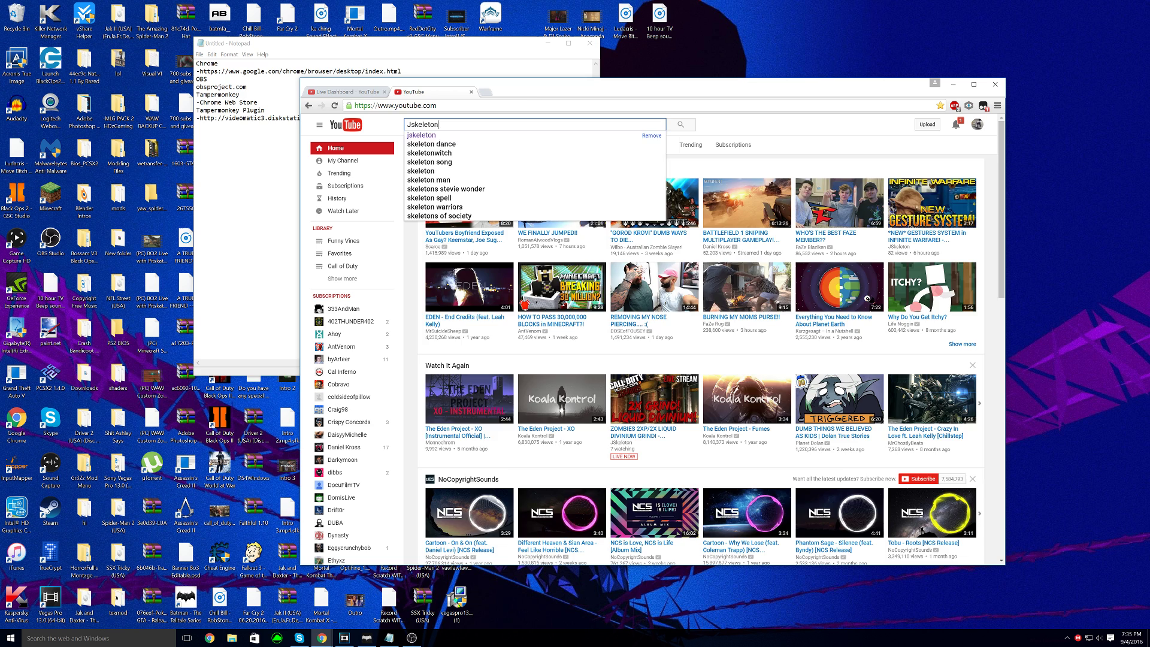
pyautogui.press('Return')
pyautogui.click(545, 192)
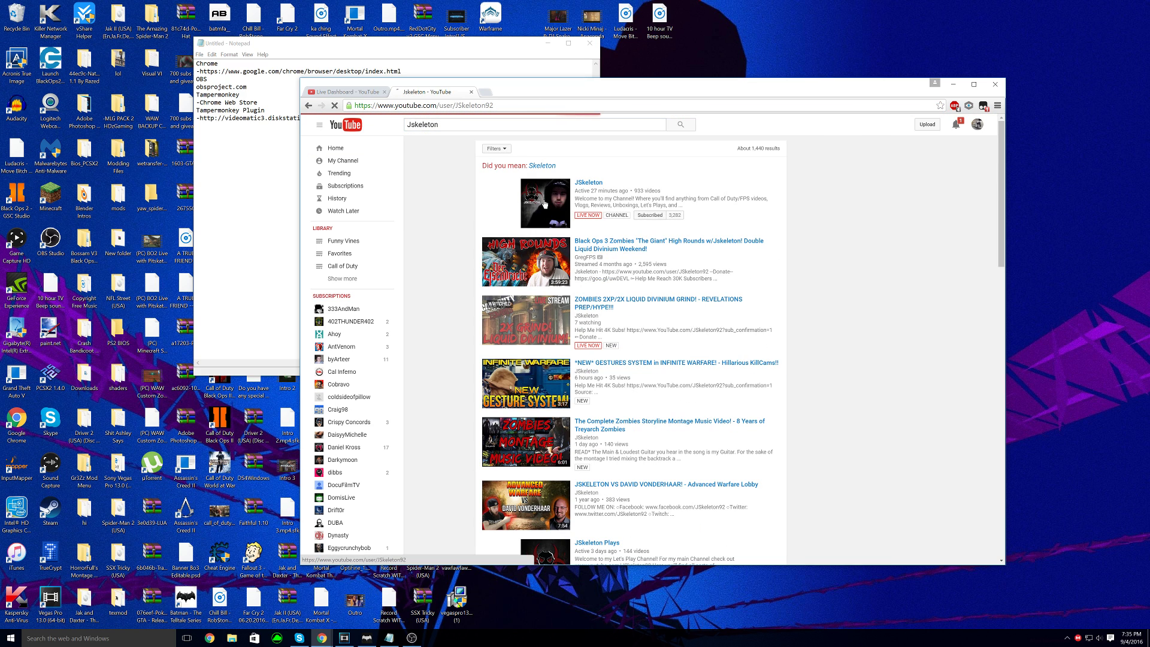
pyautogui.click(532, 328)
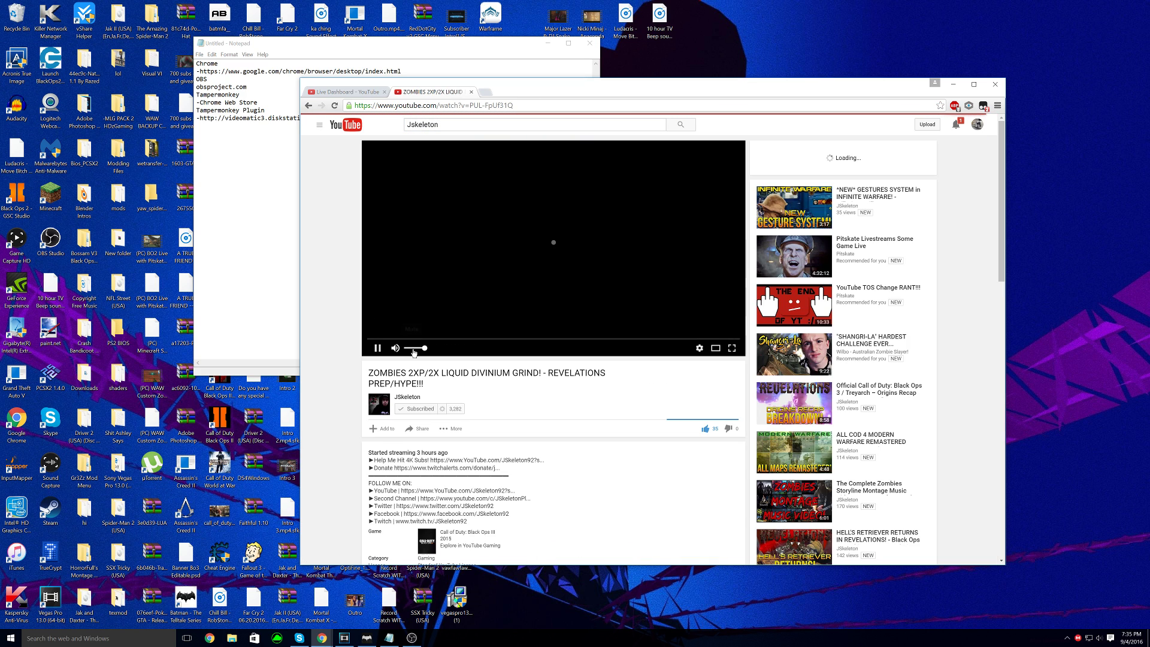
pyautogui.click(393, 348)
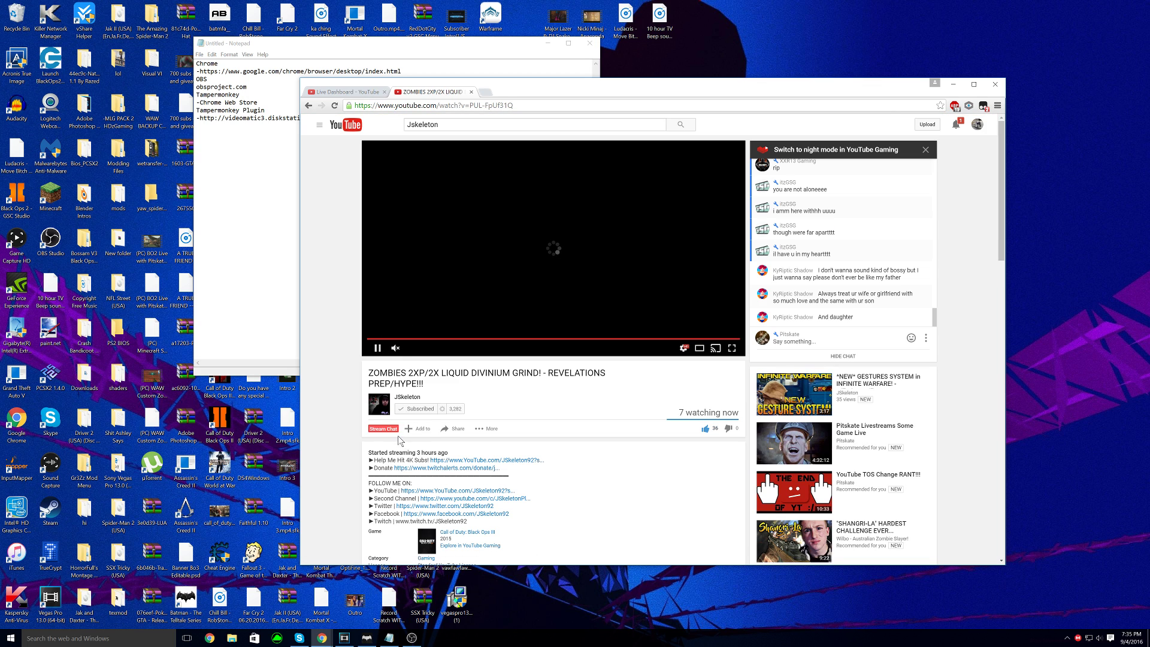
# Step: Pop out the live stream's chat at full screen height, look through its messages, and close both the chat window and the stream
pyautogui.click(373, 429)
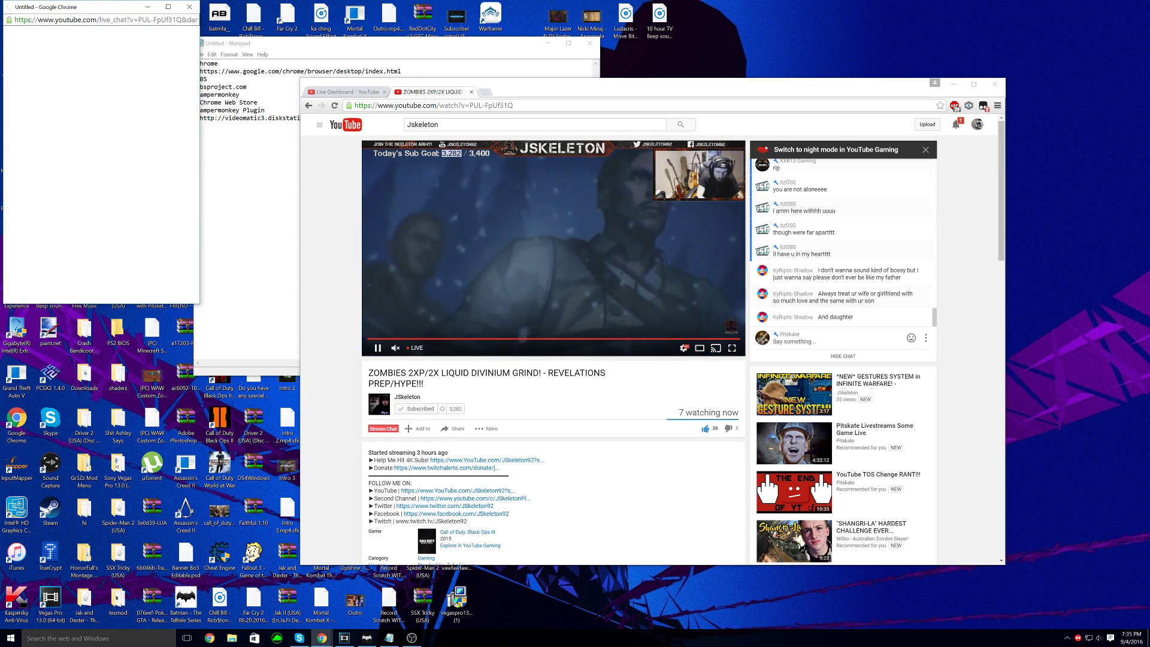
pyautogui.doubleClick(110, 303)
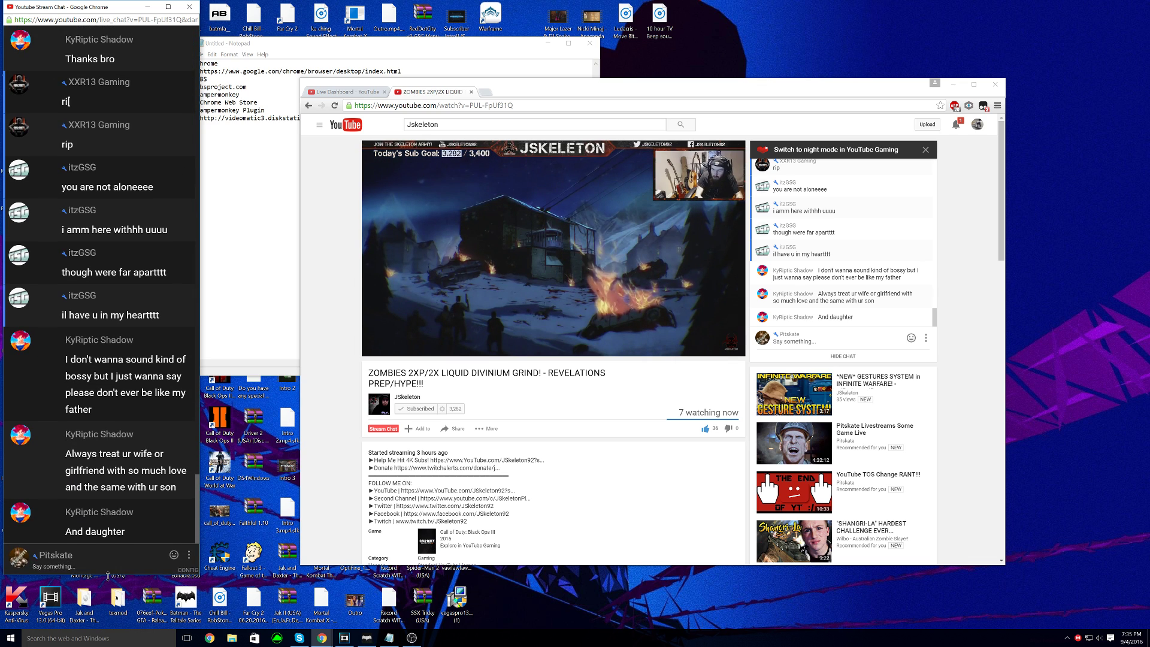
pyautogui.scroll(8, 121, 262)
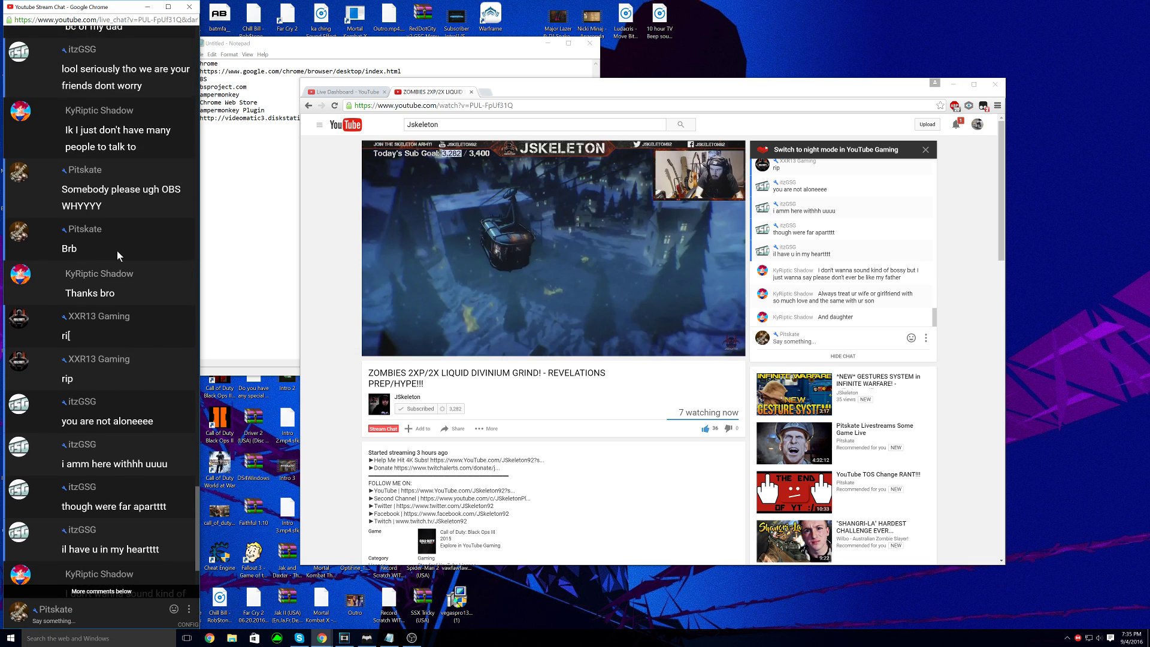
pyautogui.moveTo(172, 87); pyautogui.dragTo(174, 60)
pyautogui.click(173, 90)
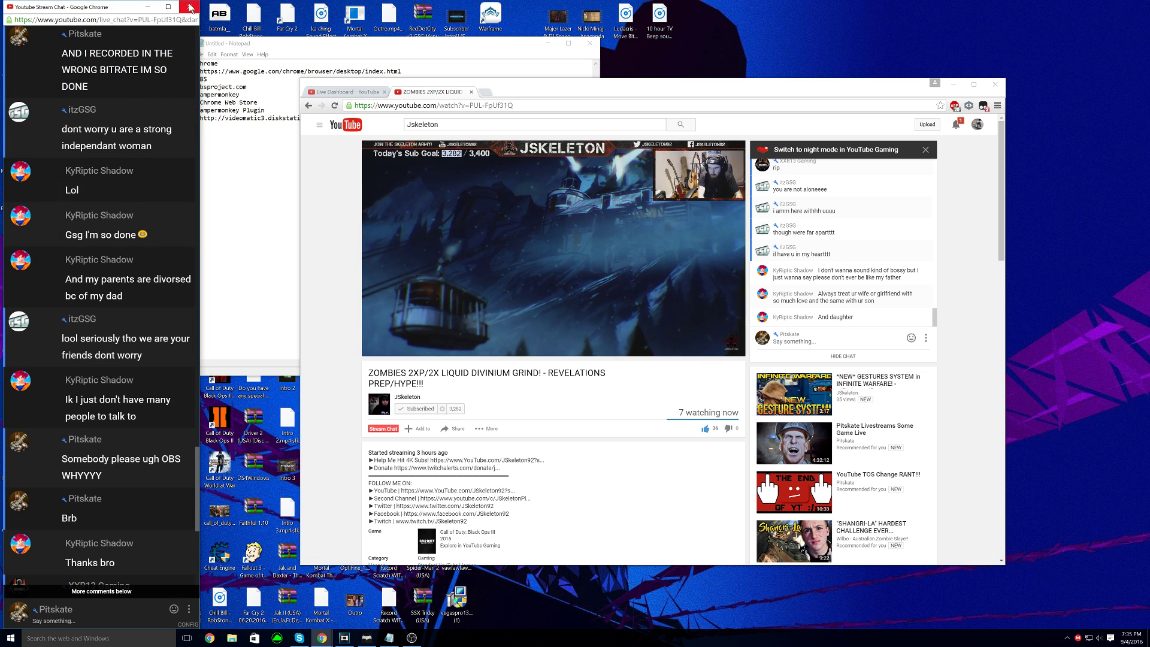
pyautogui.scroll(-7, 113, 299)
pyautogui.scroll(-2, 113, 300)
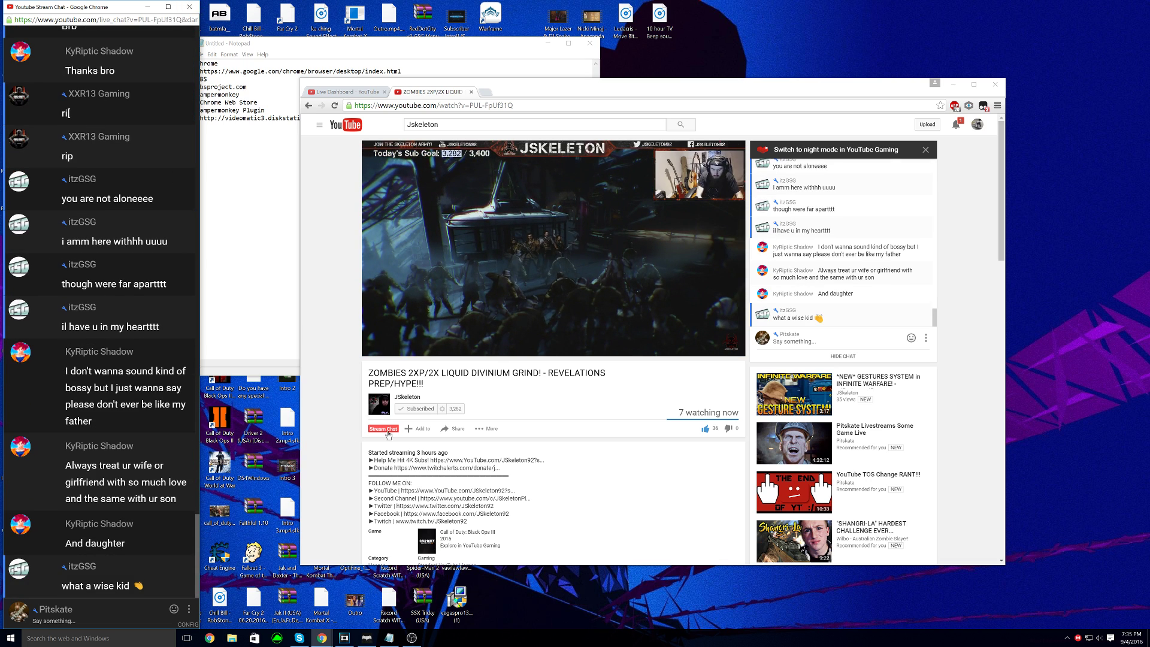
pyautogui.click(195, 10)
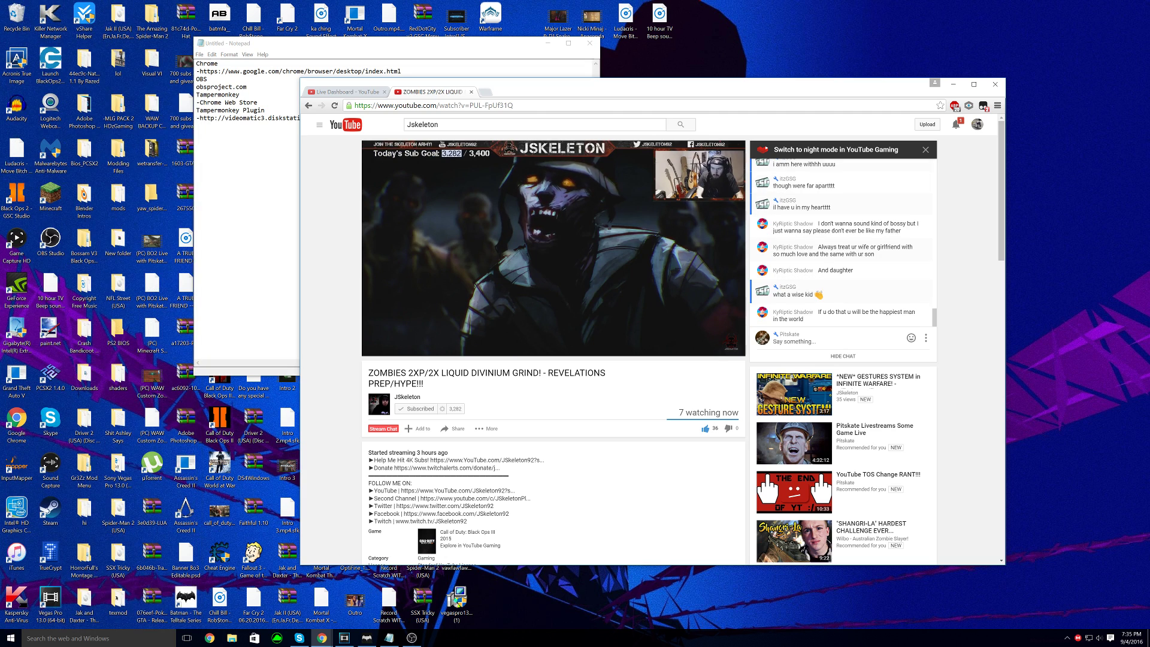
pyautogui.click(471, 92)
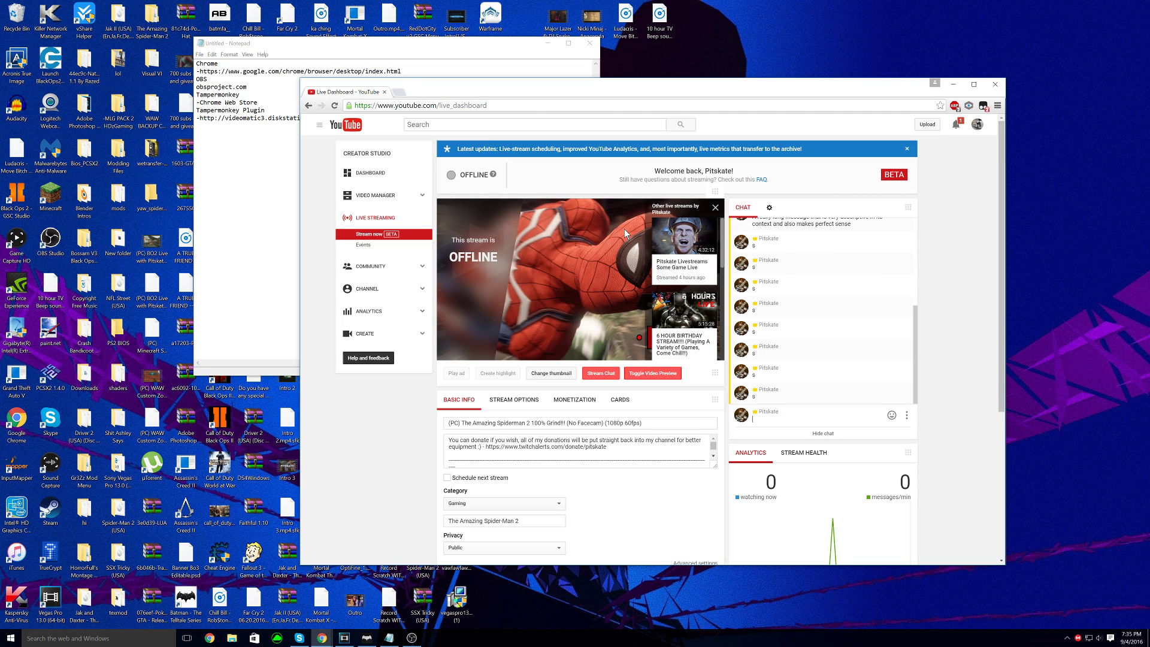
# Step: Hide and show the video preview on the Live Dashboard, and pop out the dashboard's stream chat into its own window
pyautogui.click(670, 374)
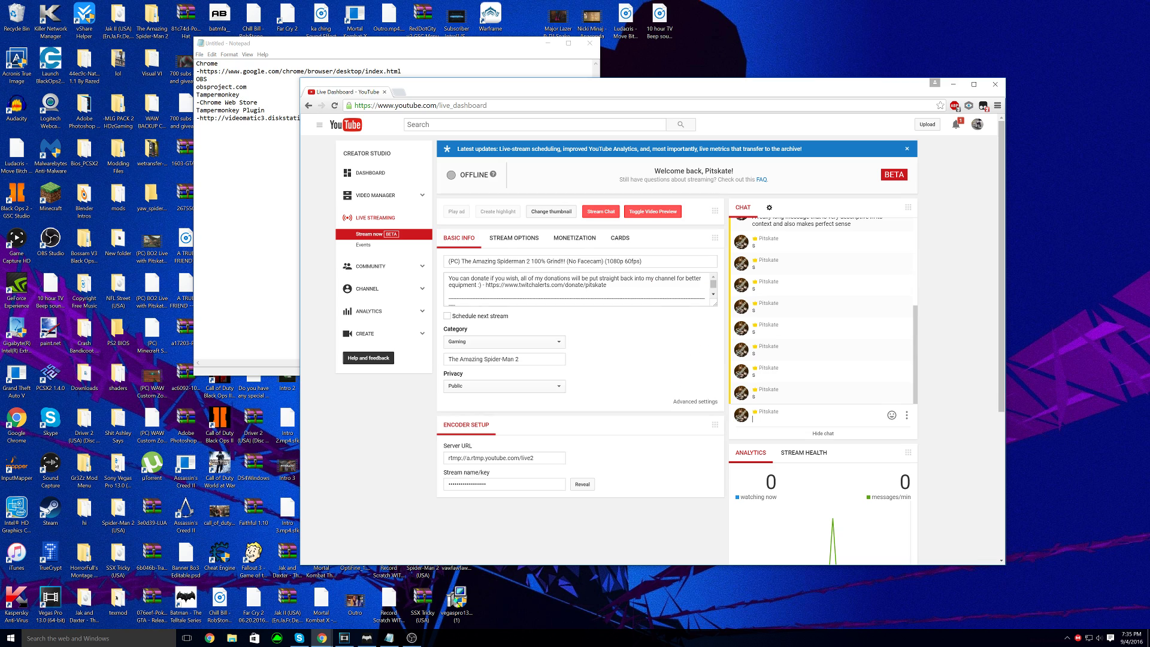
pyautogui.click(659, 213)
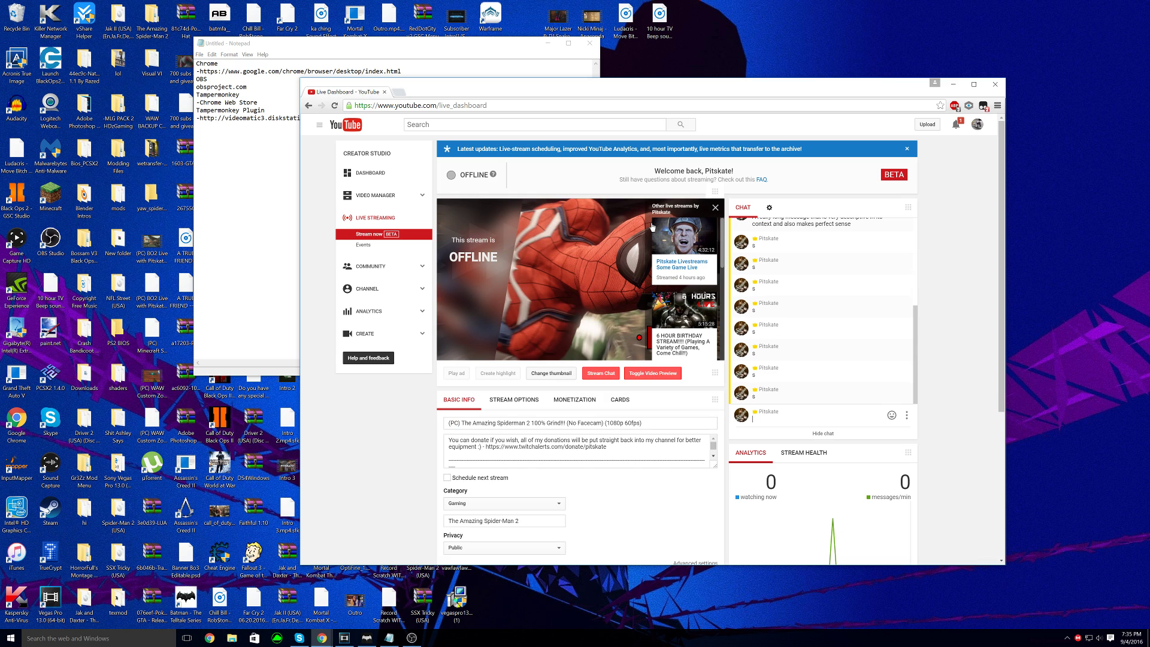
pyautogui.click(600, 375)
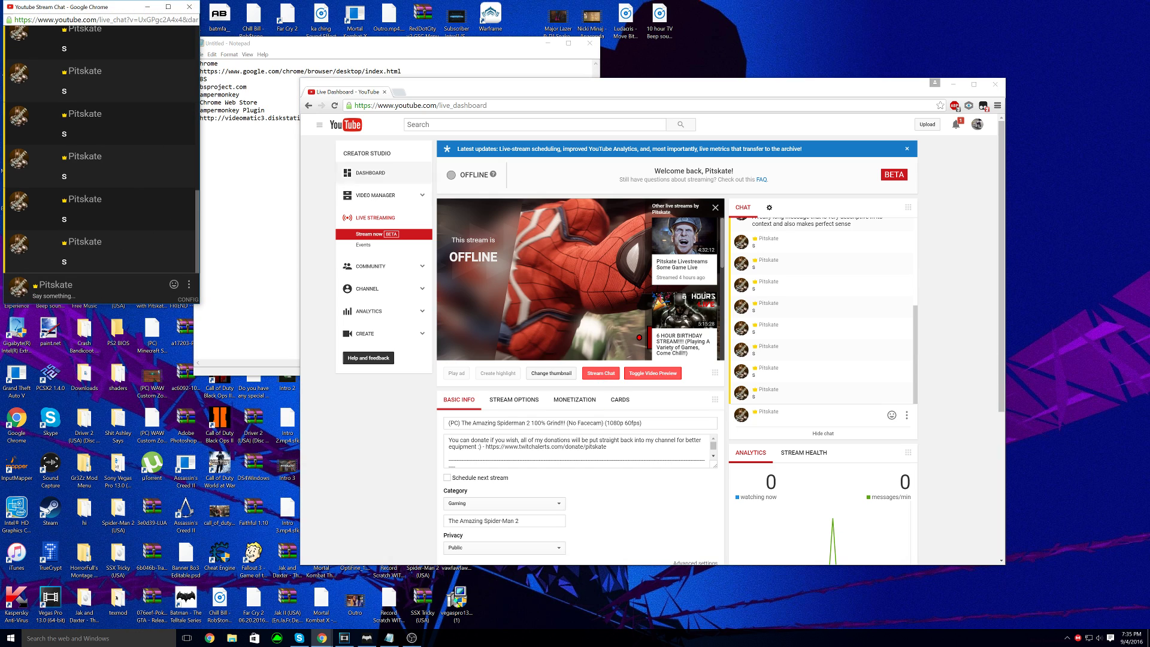
# Step: Minimize the Live Dashboard window, switch to OBS, and move the stream chat window slightly away from the screen corner
pyautogui.click(960, 86)
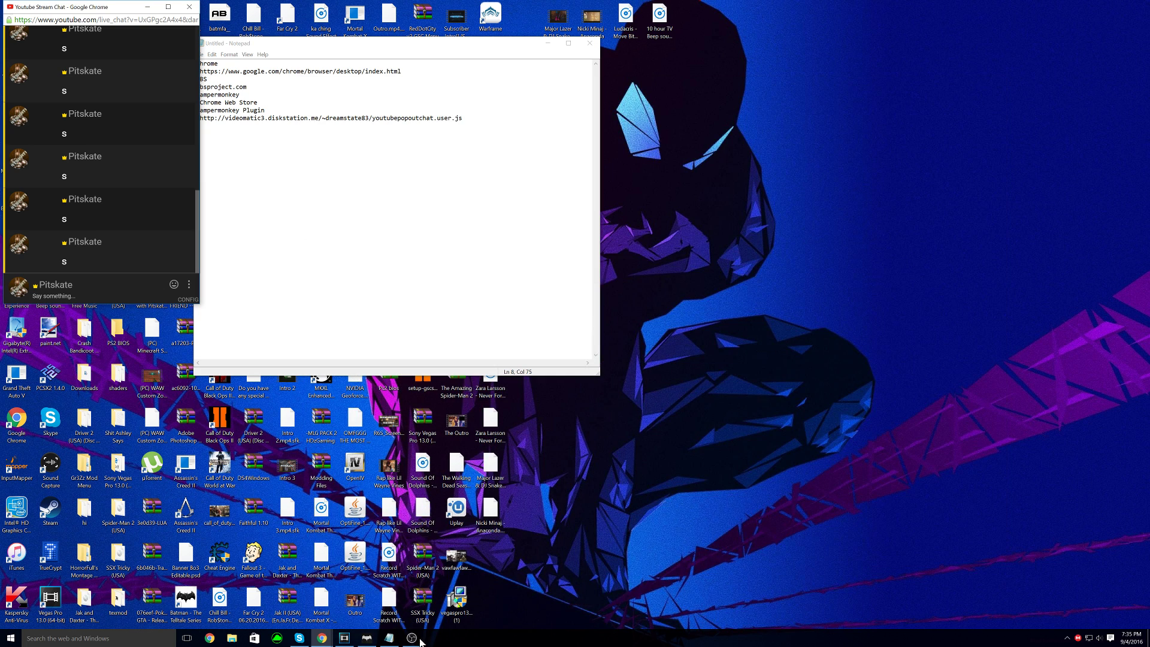
pyautogui.click(412, 638)
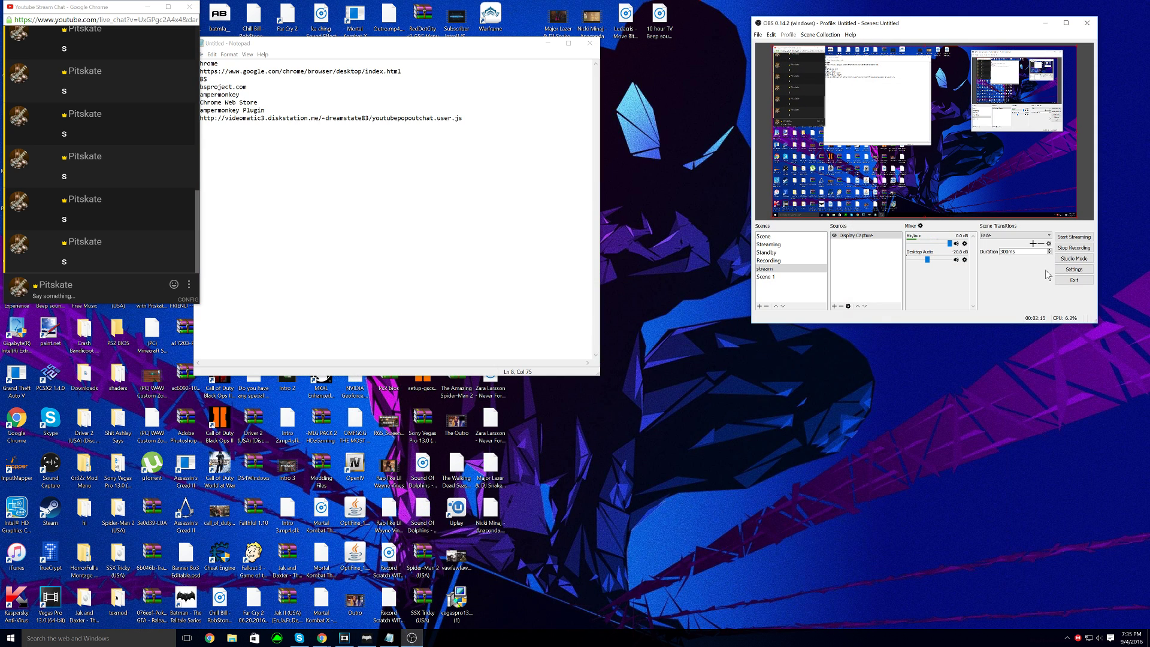
pyautogui.click(1045, 22)
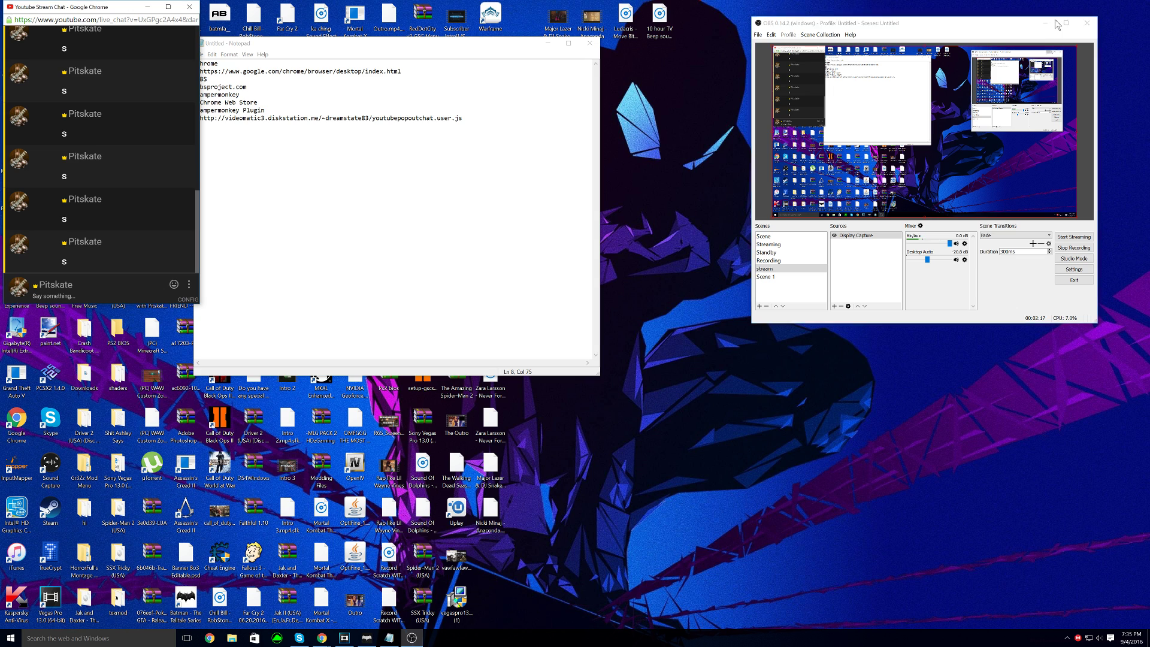
pyautogui.moveTo(53, 7); pyautogui.dragTo(71, 36)
pyautogui.click(12, 245)
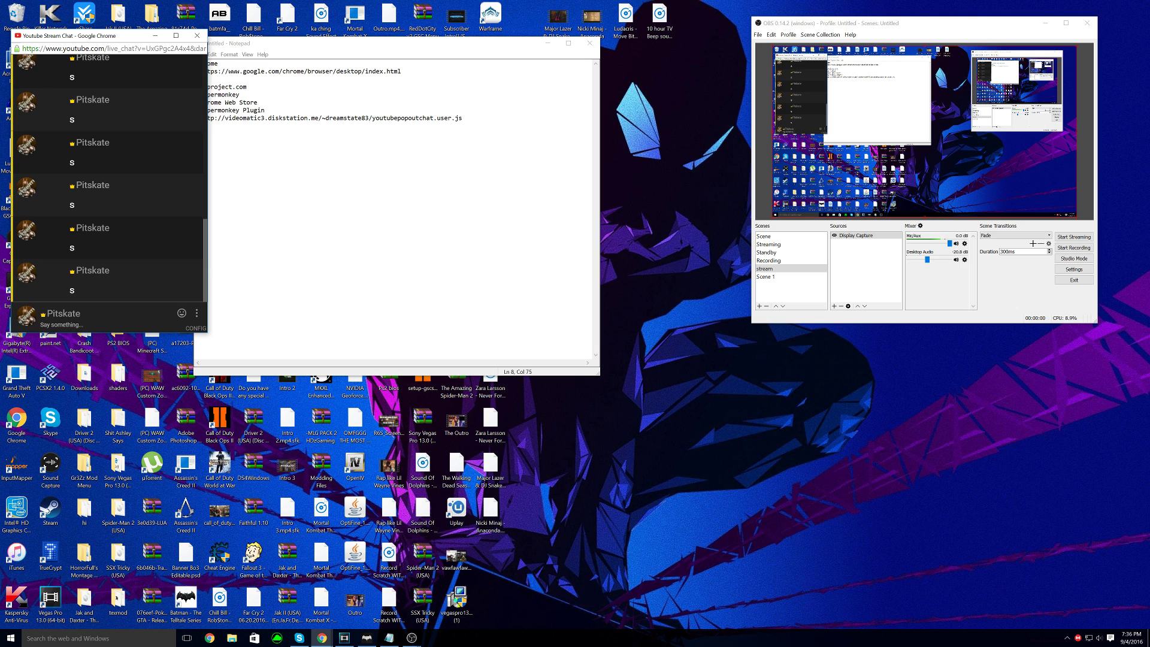
# Step: Add a new scene named Bleh' to the OBS scene list
pyautogui.click(810, 278)
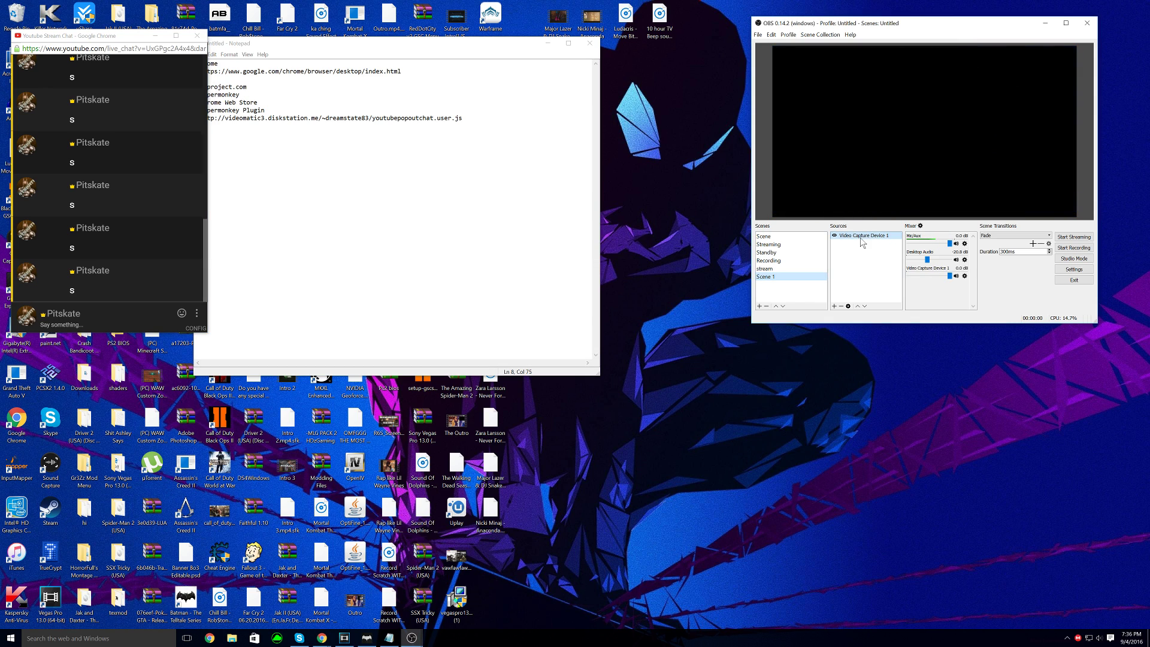
pyautogui.rightClick(795, 290)
pyautogui.click(808, 297)
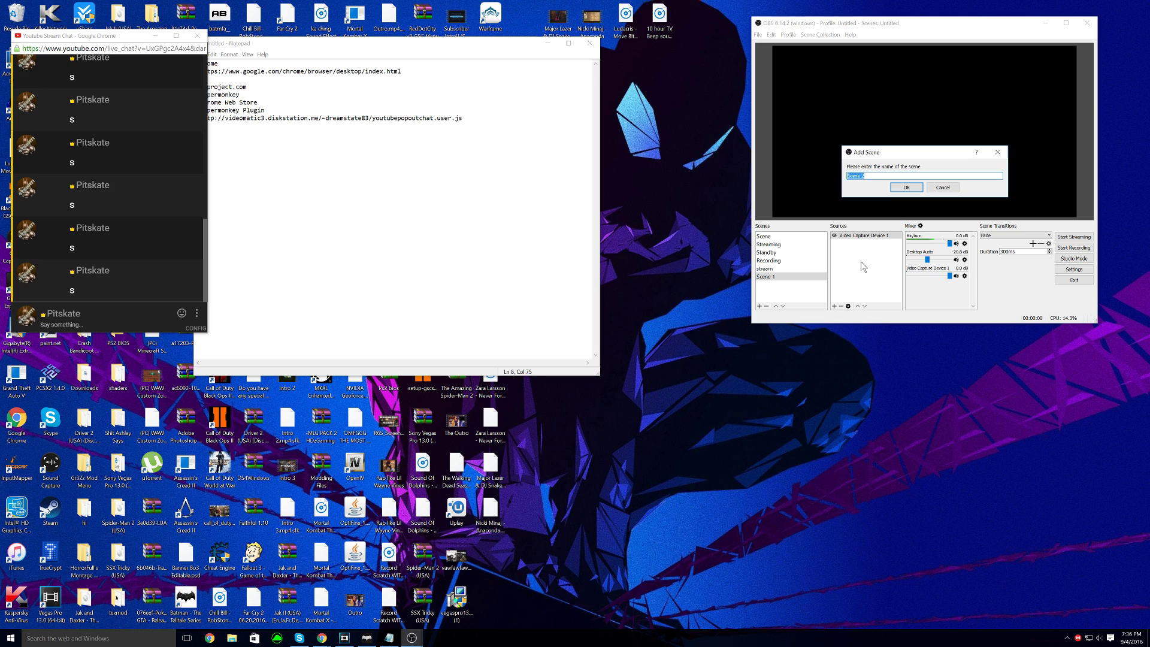
pyautogui.press('BackSpace')
pyautogui.write("Bkleh'")
pyautogui.press('Return')
# Step: Add a new Game Capture source named BKEH to the Bleh' scene
pyautogui.rightClick(860, 261)
pyautogui.moveTo(884, 271)
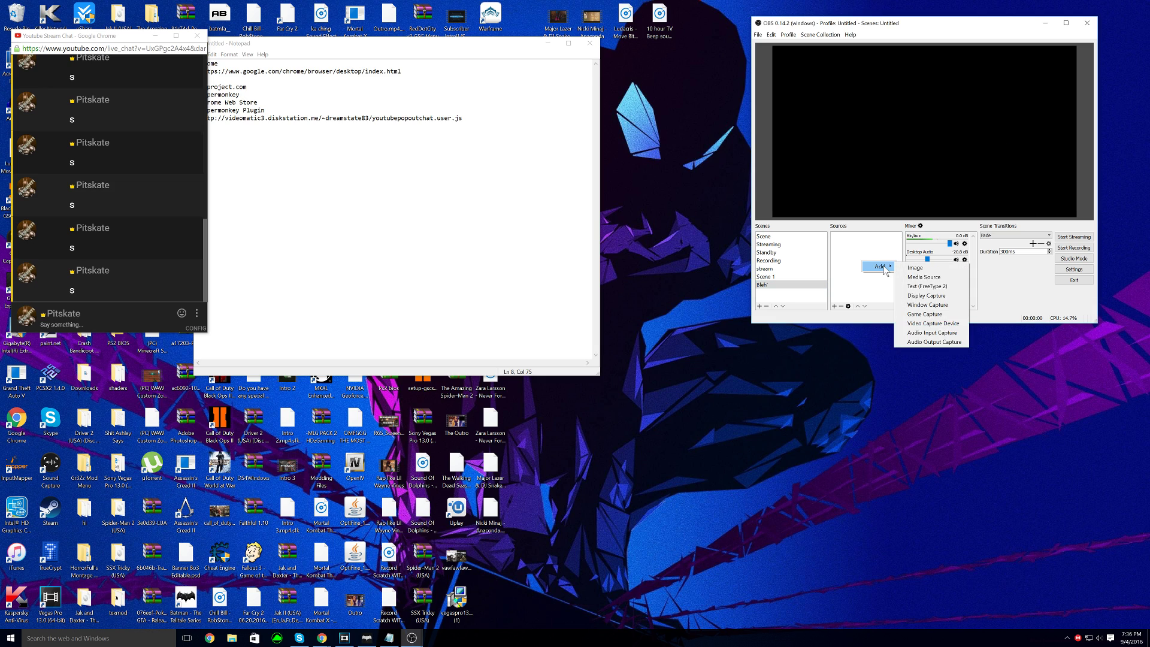
pyautogui.click(926, 314)
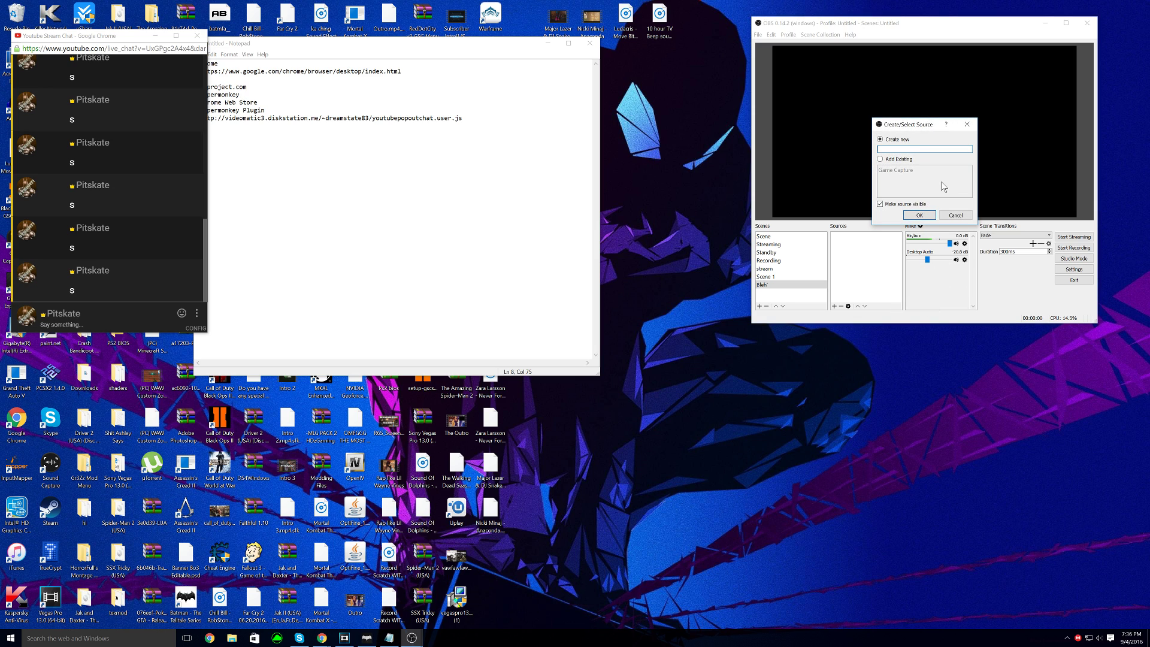
pyautogui.write('BKEH')
pyautogui.press('Return')
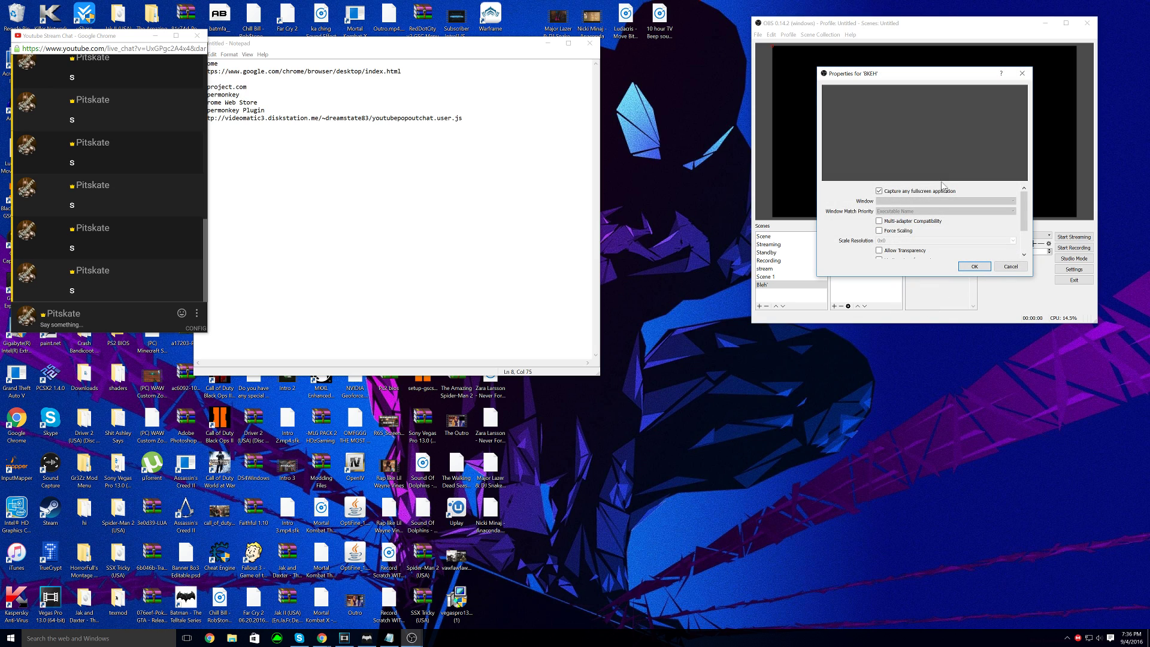
# Step: Turn off capturing any fullscreen application, capture the [Batman_win8.exe]: Telltale Games window instead, and stretch it to fill the preview canvas
pyautogui.click(906, 191)
pyautogui.click(909, 201)
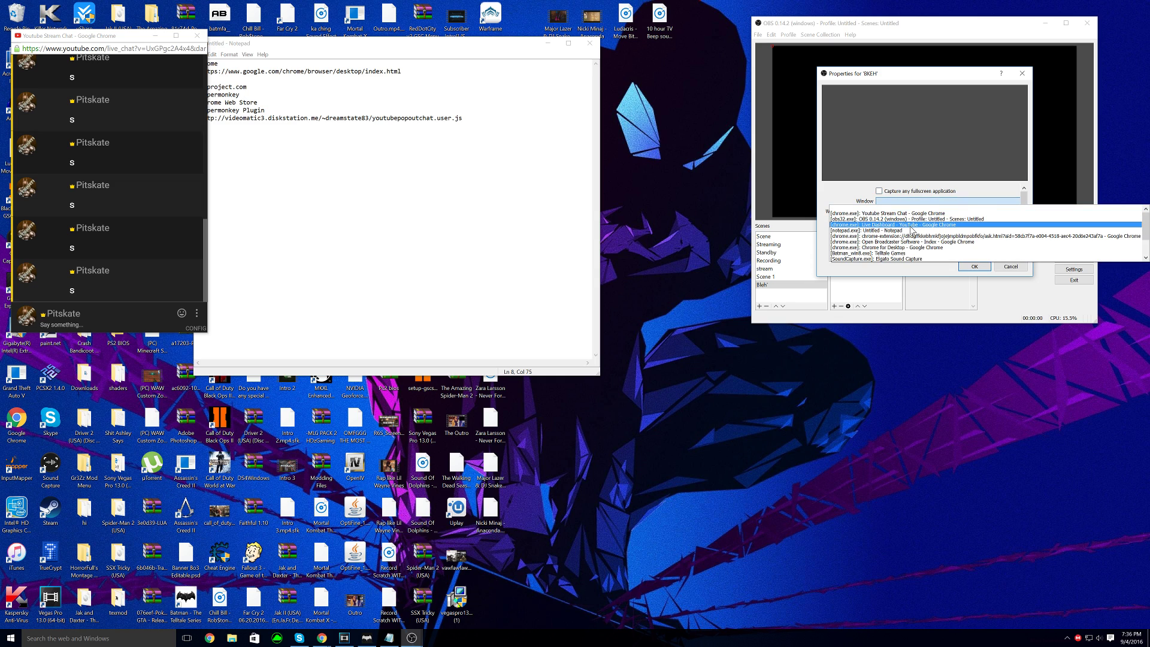
pyautogui.click(914, 254)
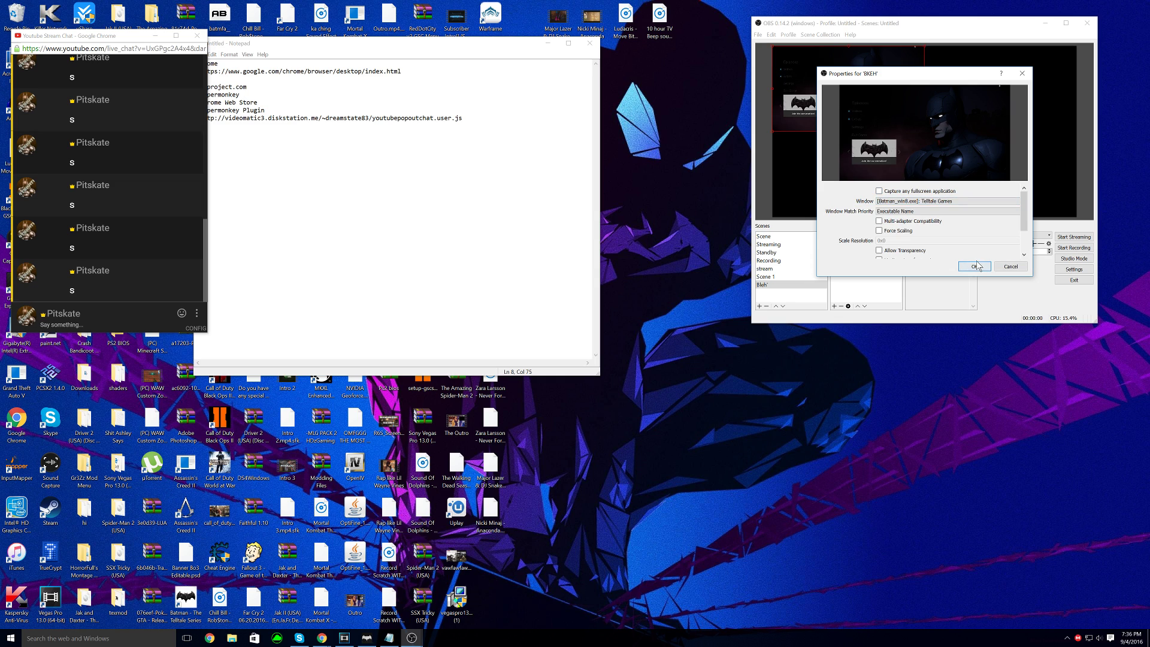
pyautogui.click(974, 267)
pyautogui.moveTo(924, 132); pyautogui.dragTo(1077, 216)
pyautogui.click(1084, 199)
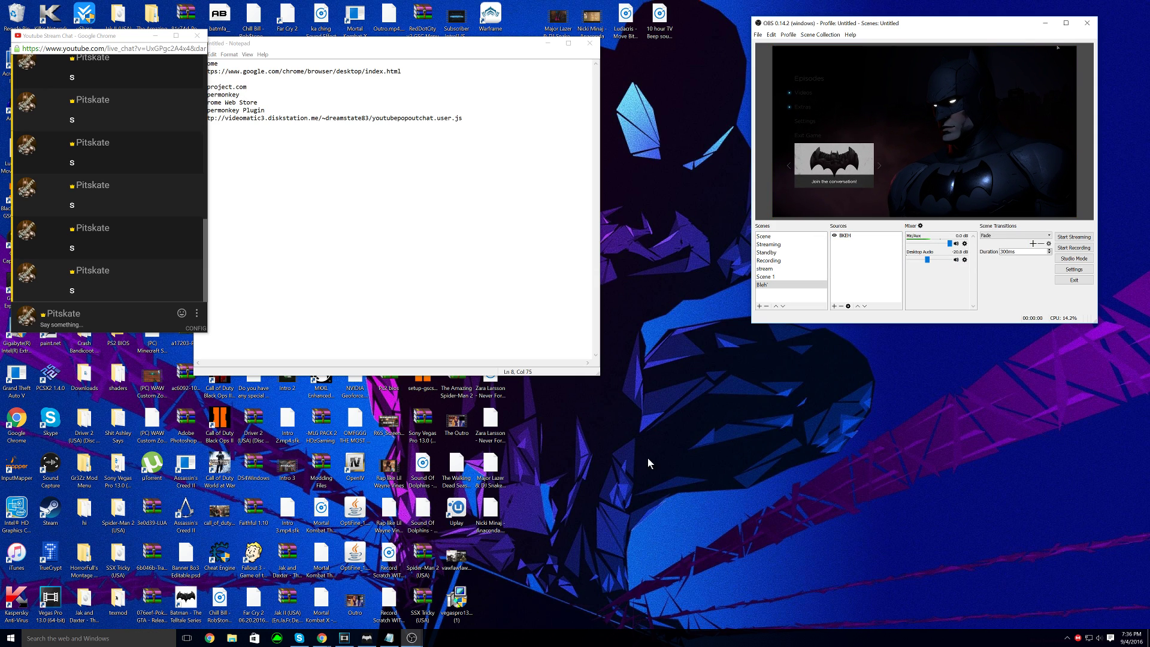
# Step: Show and minimize the Telltale Games window, and move the stream chat window slightly down with OBS back in front
pyautogui.click(367, 637)
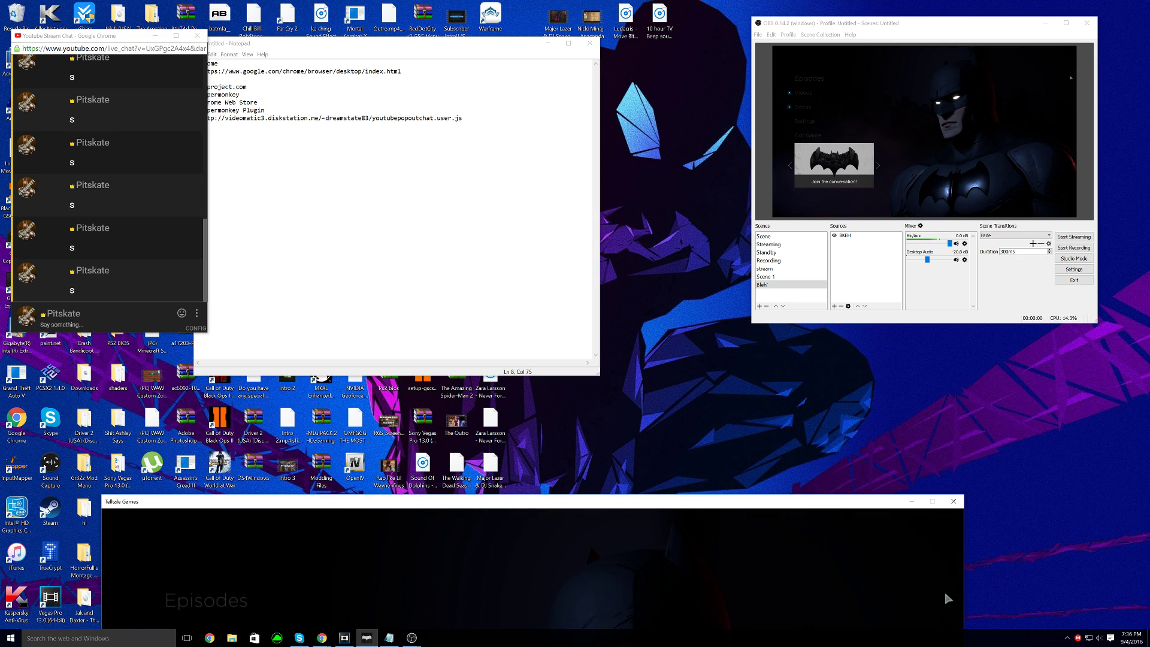
pyautogui.click(913, 501)
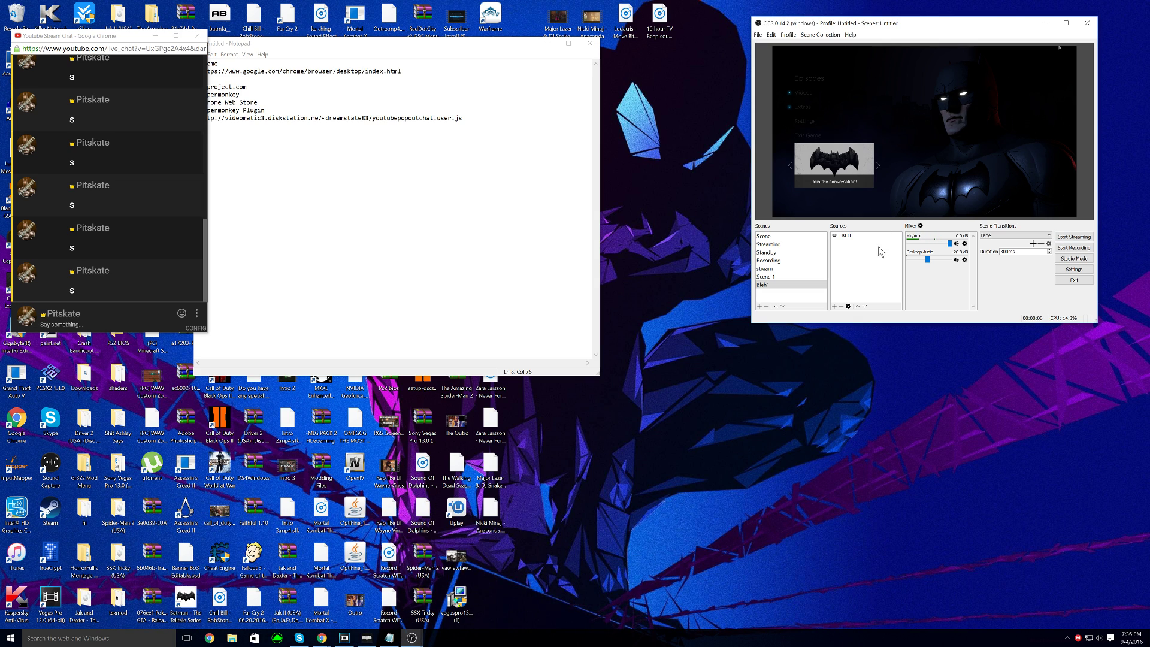
pyautogui.moveTo(114, 39)
pyautogui.mouseDown()
pyautogui.moveTo(564, 67)
pyautogui.moveTo(123, 67)
pyautogui.moveTo(100, 58)
pyautogui.moveTo(112, 55)
pyautogui.mouseUp()
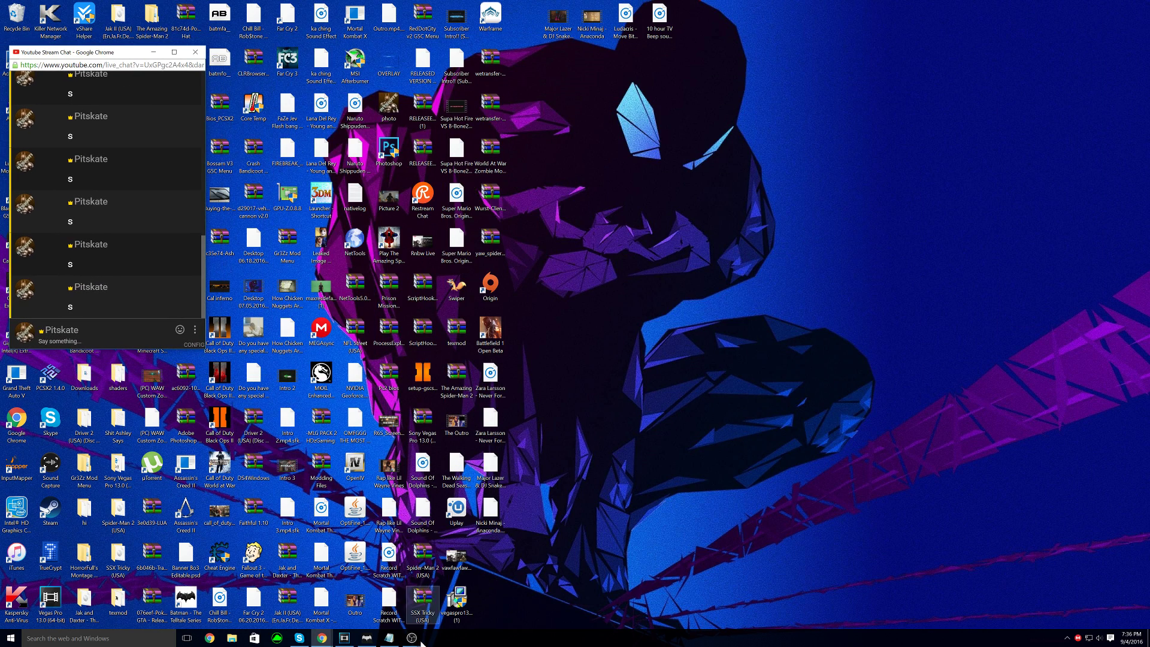
pyautogui.moveTo(421, 628)
pyautogui.click(445, 599)
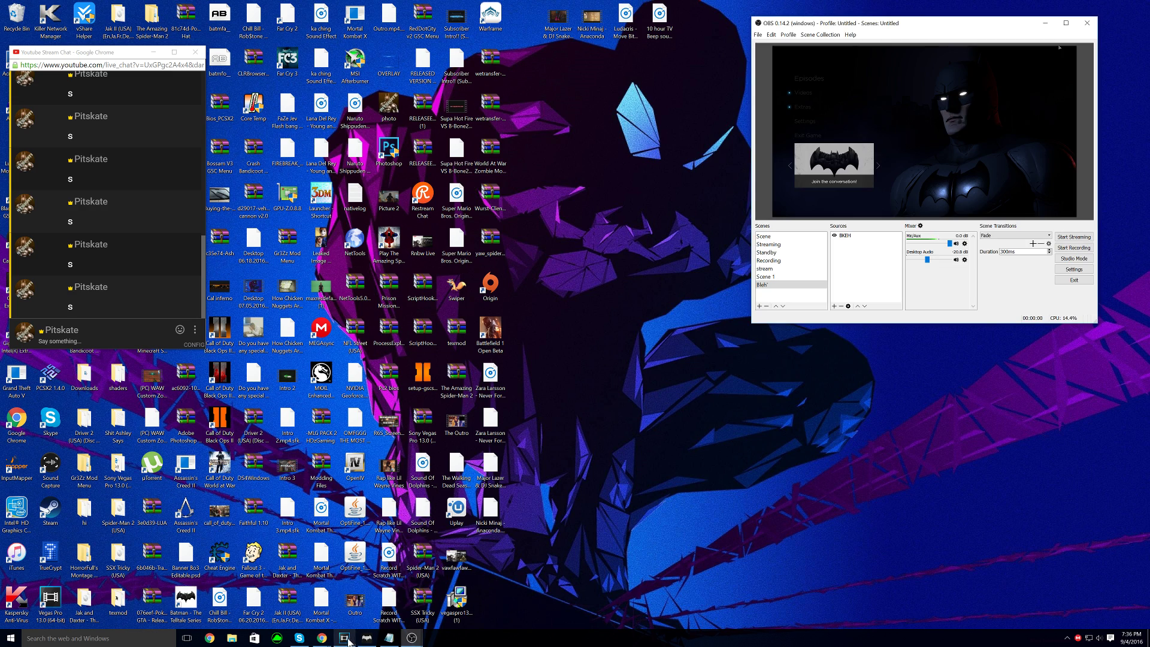
# Step: Add a Window Capture source named Stream Chat that captures the [chrome.exe]: Youtube Stream Chat - Google Chrome window
pyautogui.rightClick(858, 263)
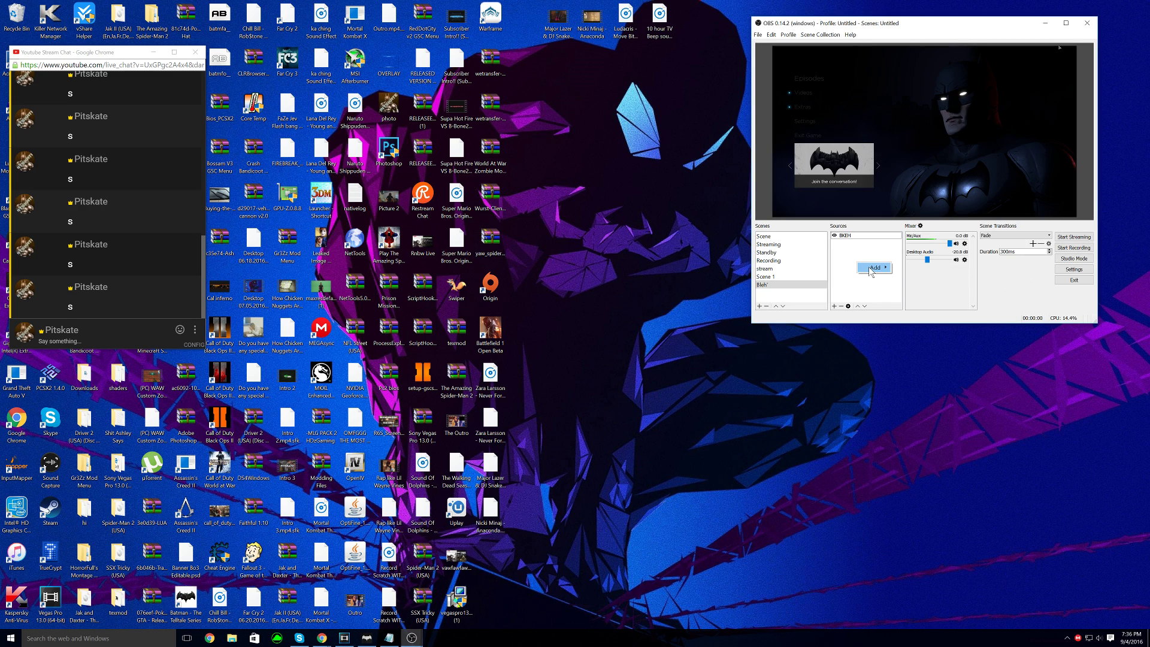
pyautogui.moveTo(871, 269)
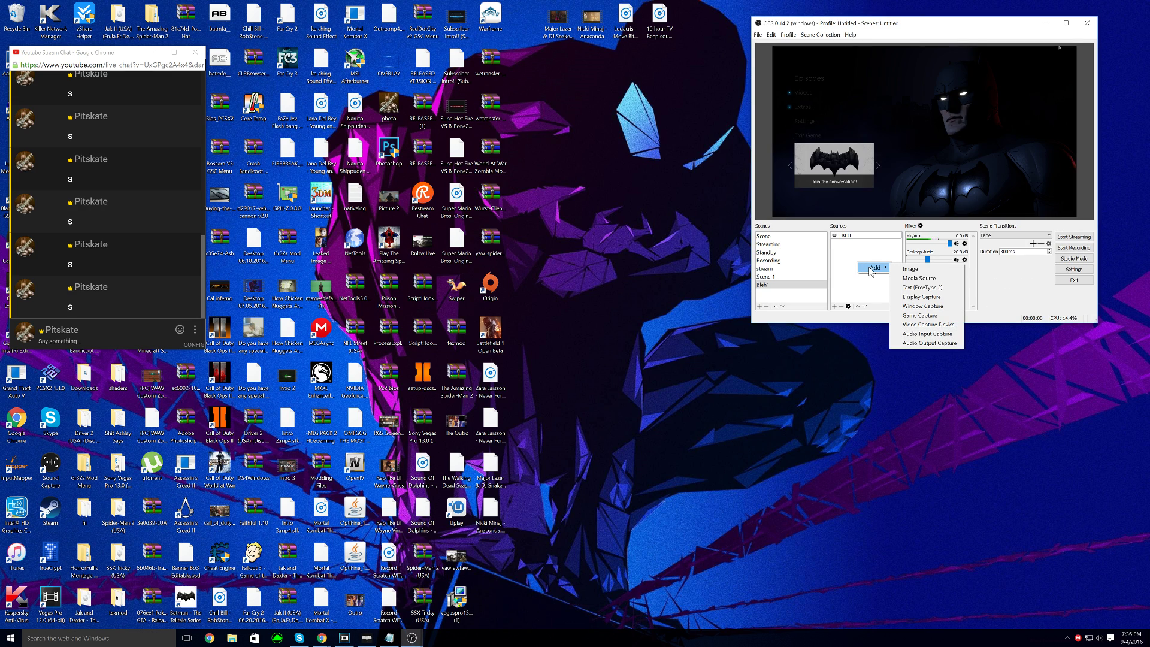
pyautogui.click(915, 306)
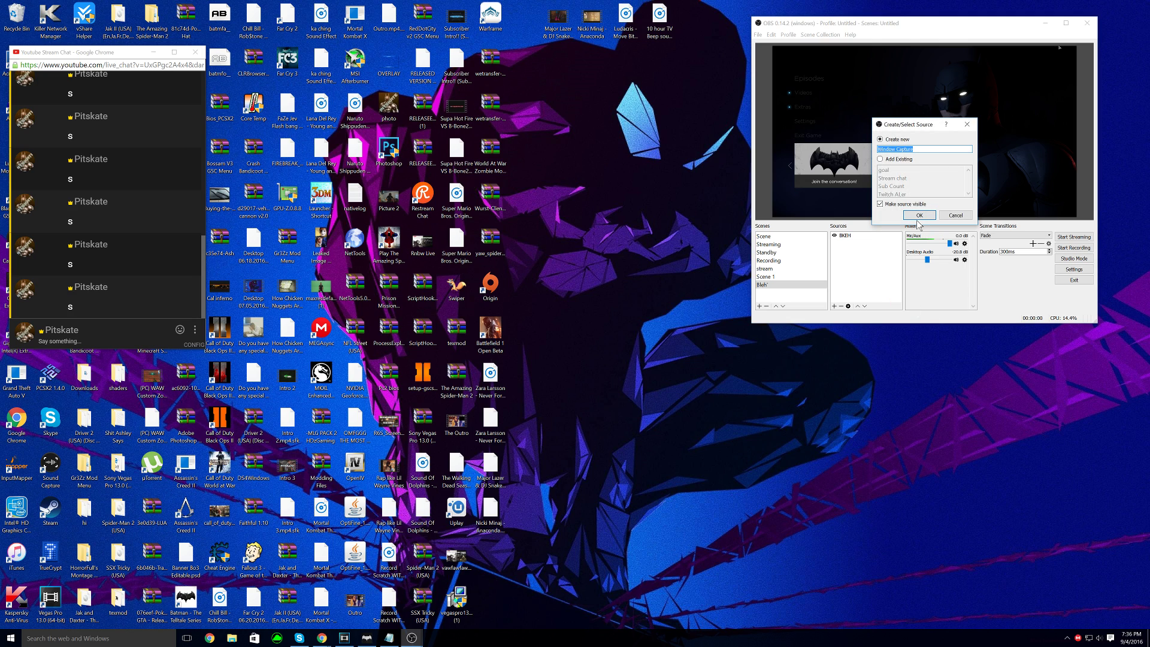
pyautogui.press('BackSpace')
pyautogui.click(918, 216)
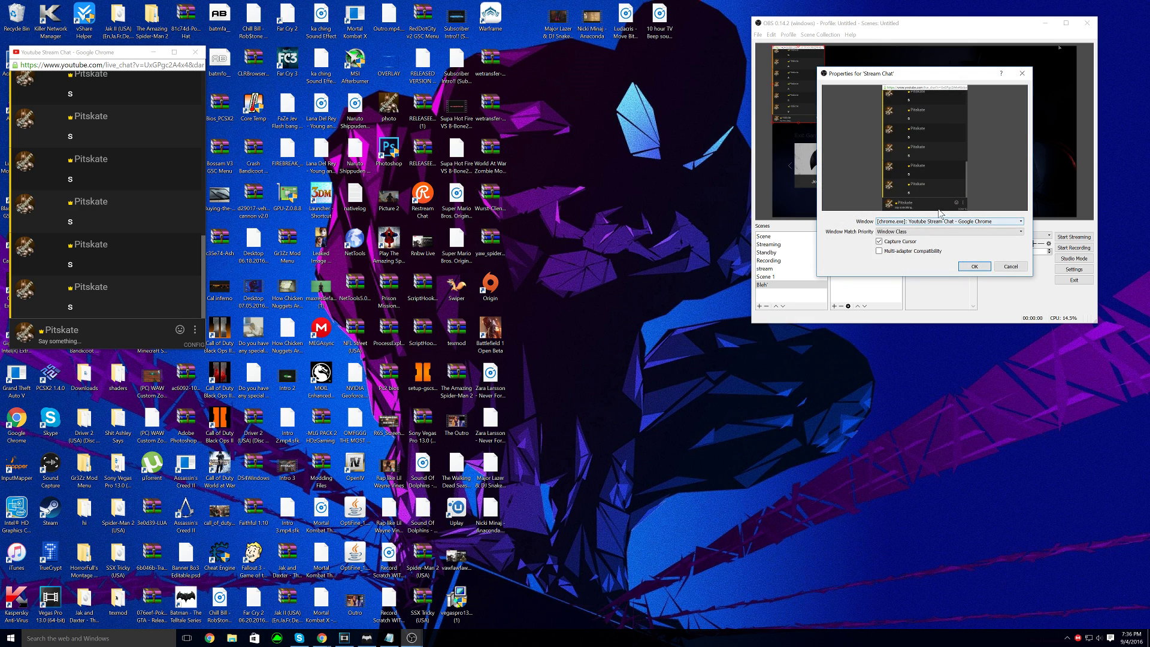
pyautogui.click(960, 222)
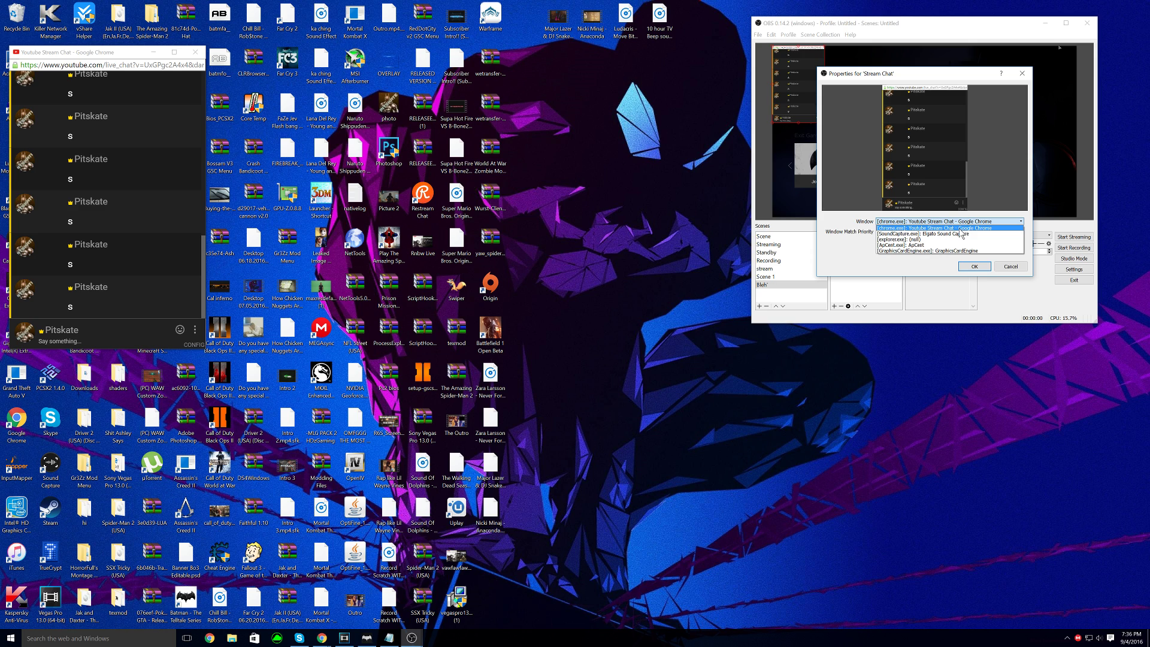
pyautogui.click(959, 228)
pyautogui.click(976, 267)
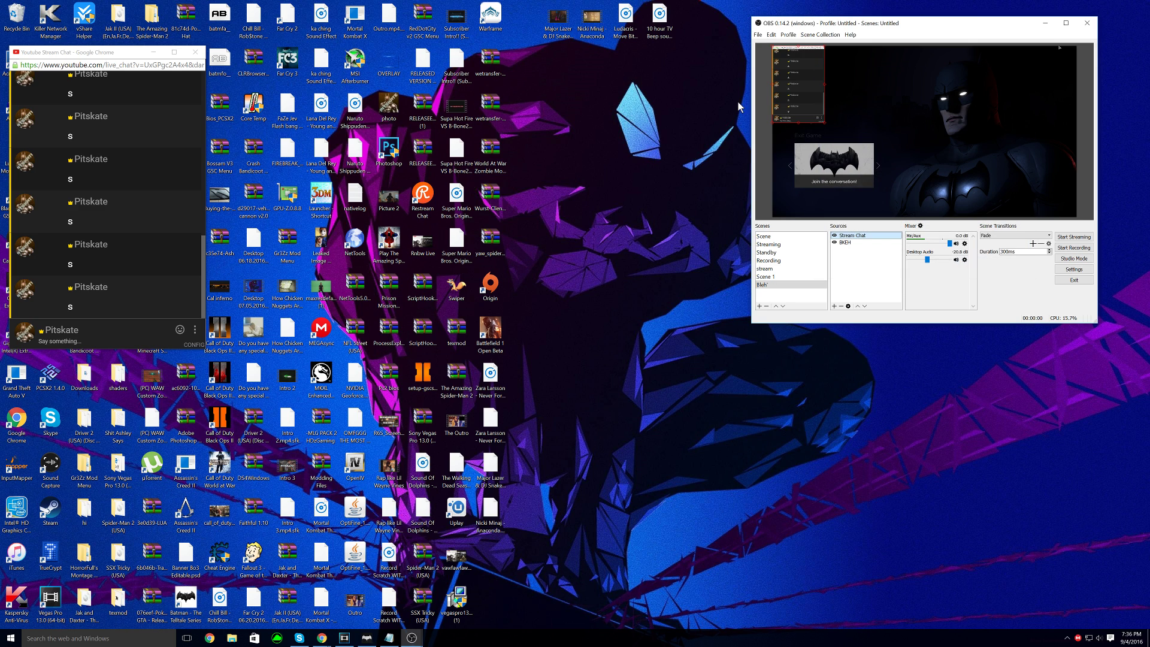
# Step: Look over the Stream Chat source's filters and its capture properties without changing them
pyautogui.rightClick(810, 114)
pyautogui.click(851, 211)
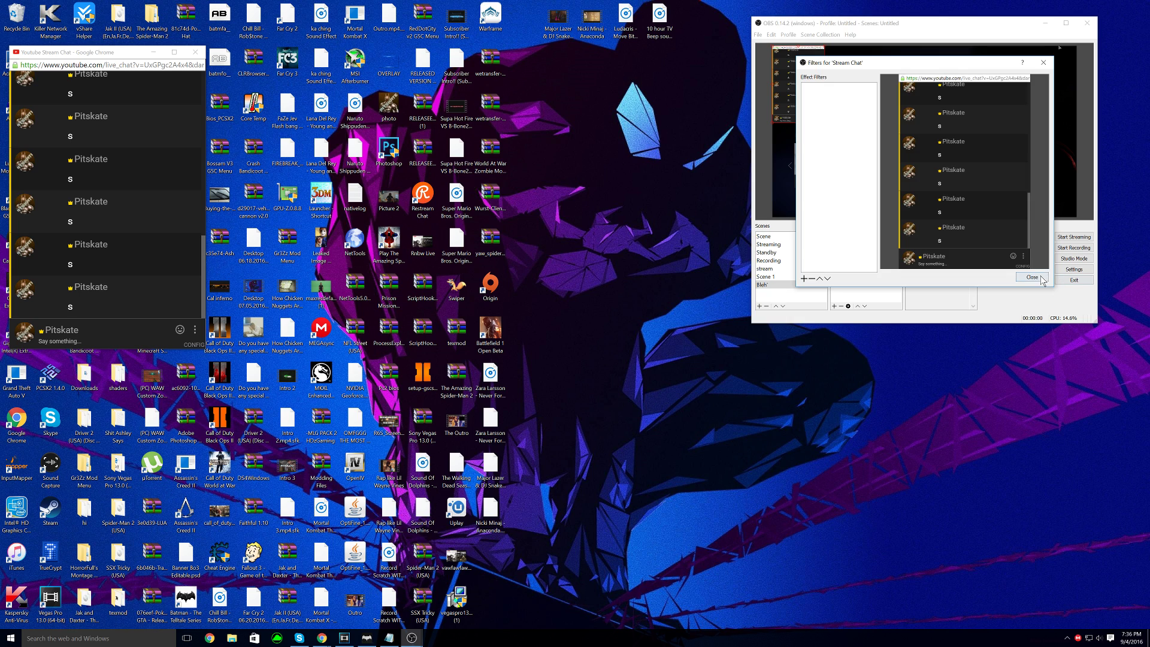
pyautogui.click(1040, 280)
pyautogui.rightClick(800, 89)
pyautogui.click(838, 199)
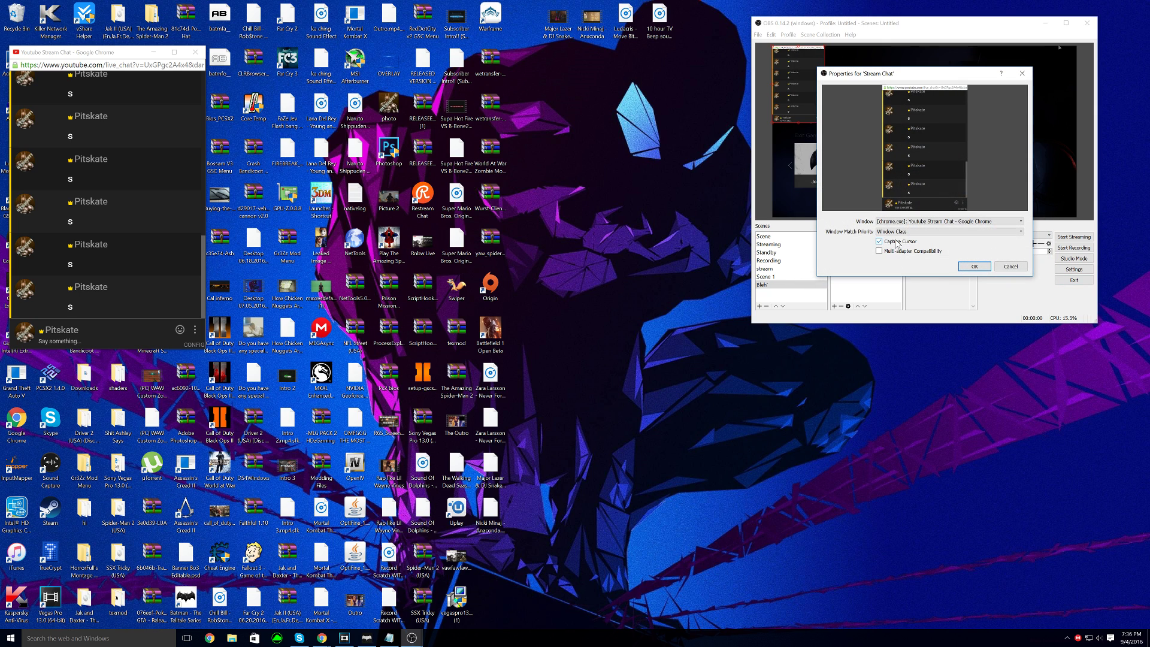
pyautogui.click(975, 266)
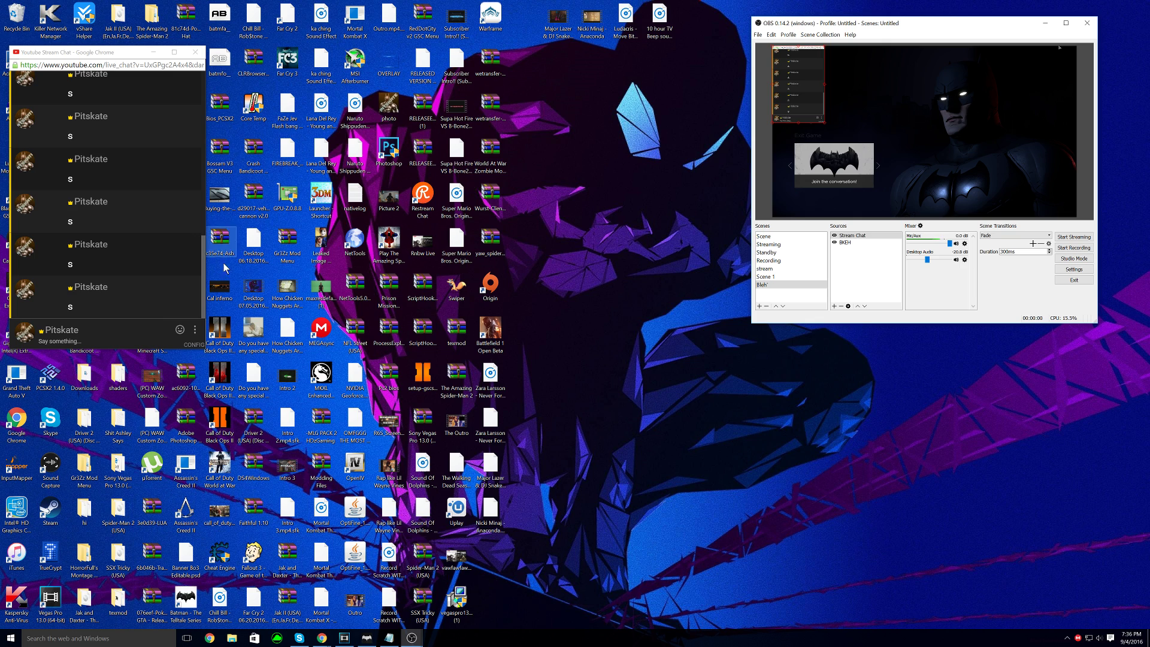
# Step: Place the Stream Chat capture in the preview's upper-right corner and stretch the chat window down to full screen height
pyautogui.moveTo(785, 80); pyautogui.dragTo(1037, 78)
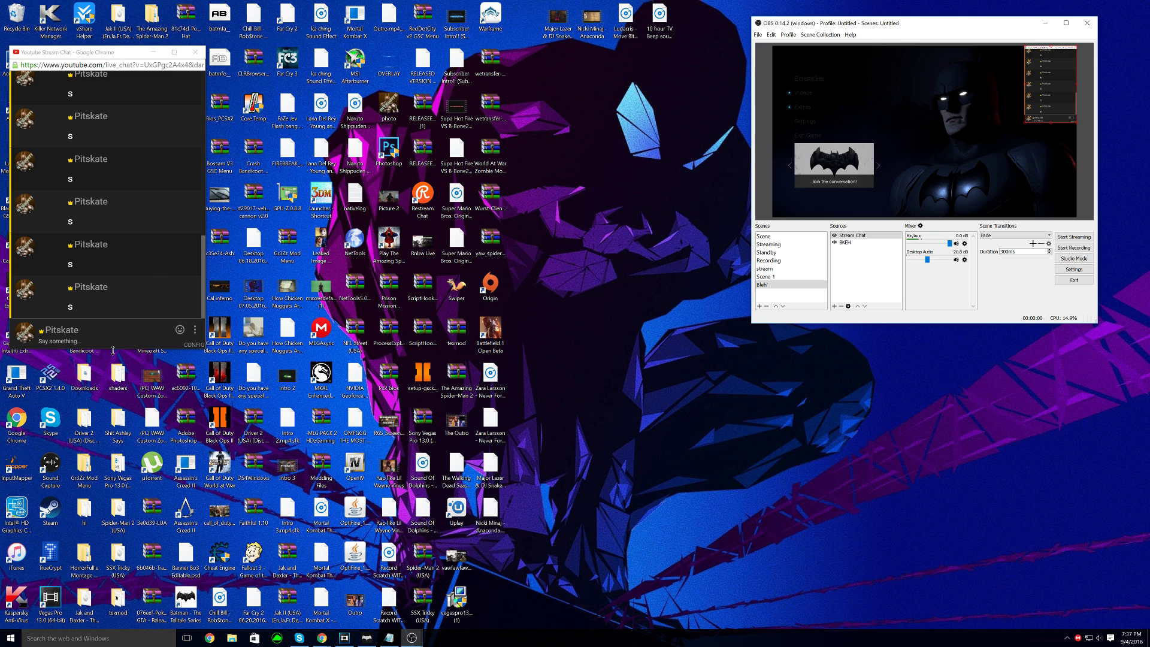
pyautogui.moveTo(113, 350); pyautogui.dragTo(136, 642)
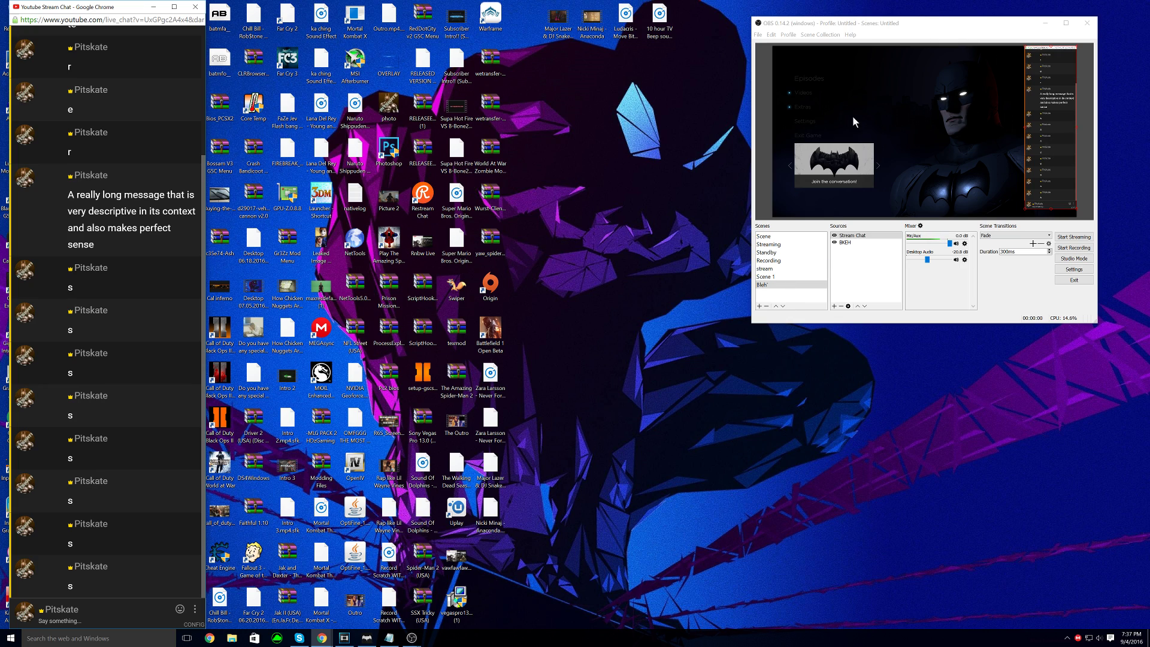
pyautogui.click(761, 84)
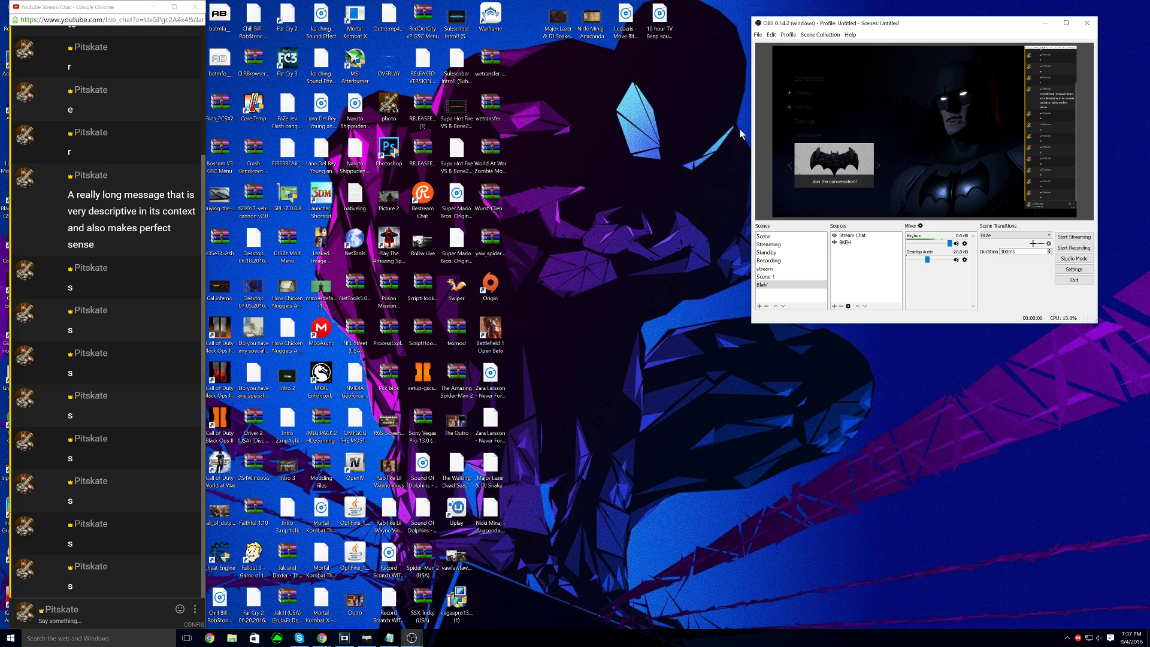
pyautogui.click(1043, 86)
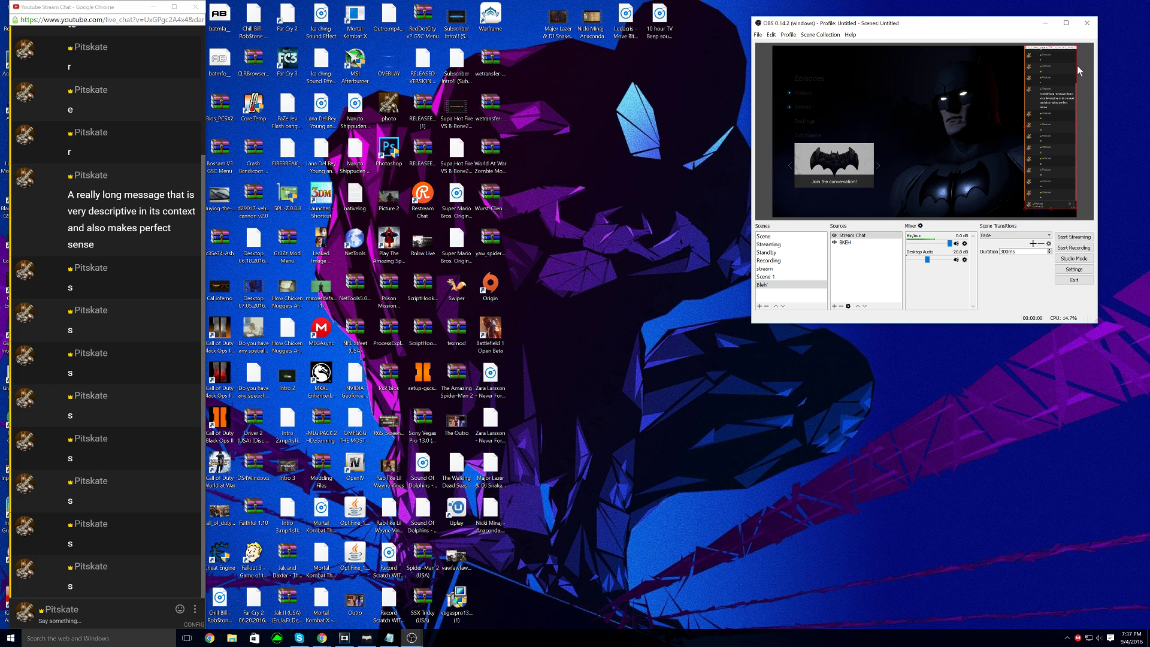
pyautogui.click(1084, 97)
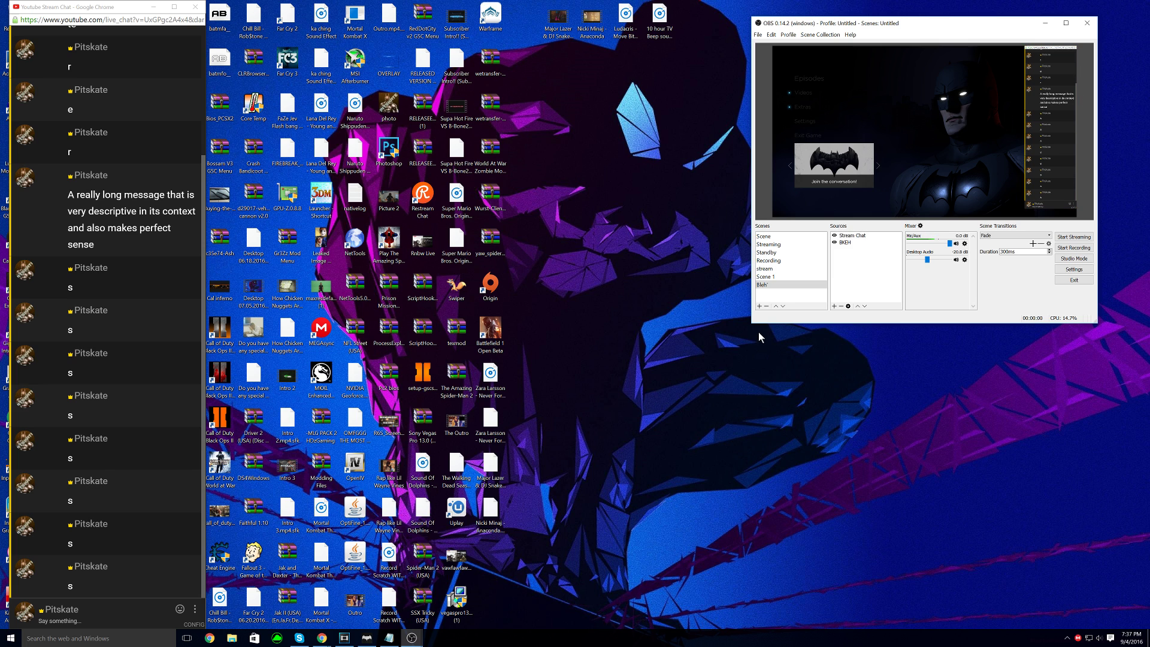
# Step: Enlarge the OBS window, and add a Crop filter with a Top value of 28 to the Stream Chat source
pyautogui.moveTo(752, 324); pyautogui.dragTo(259, 596)
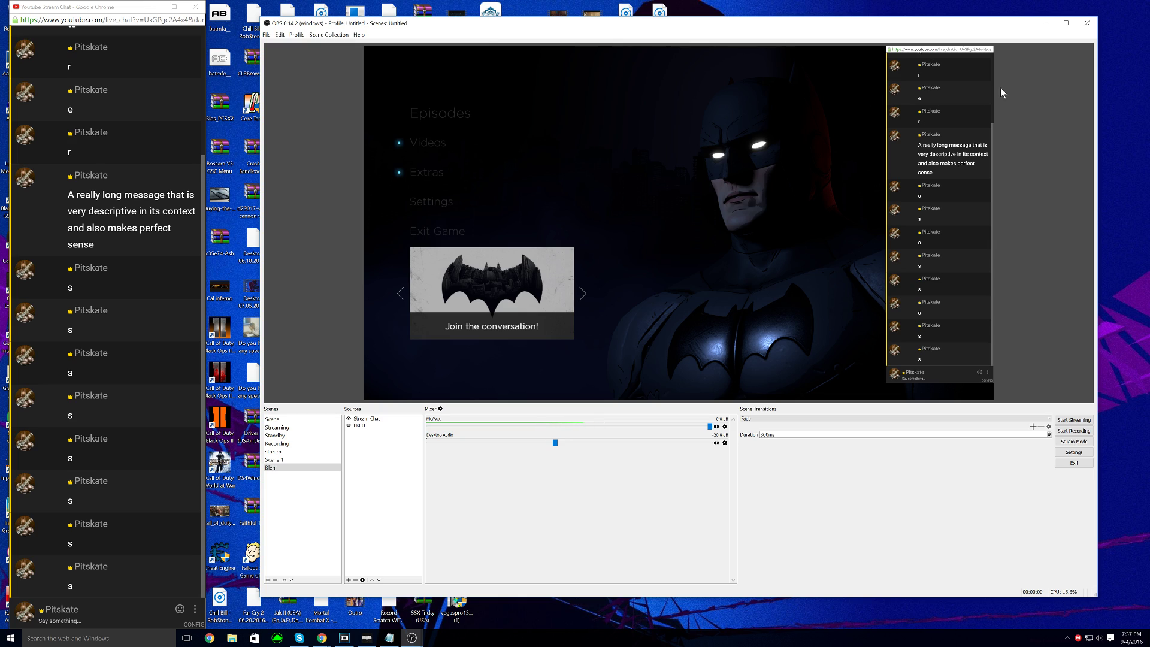
pyautogui.rightClick(374, 419)
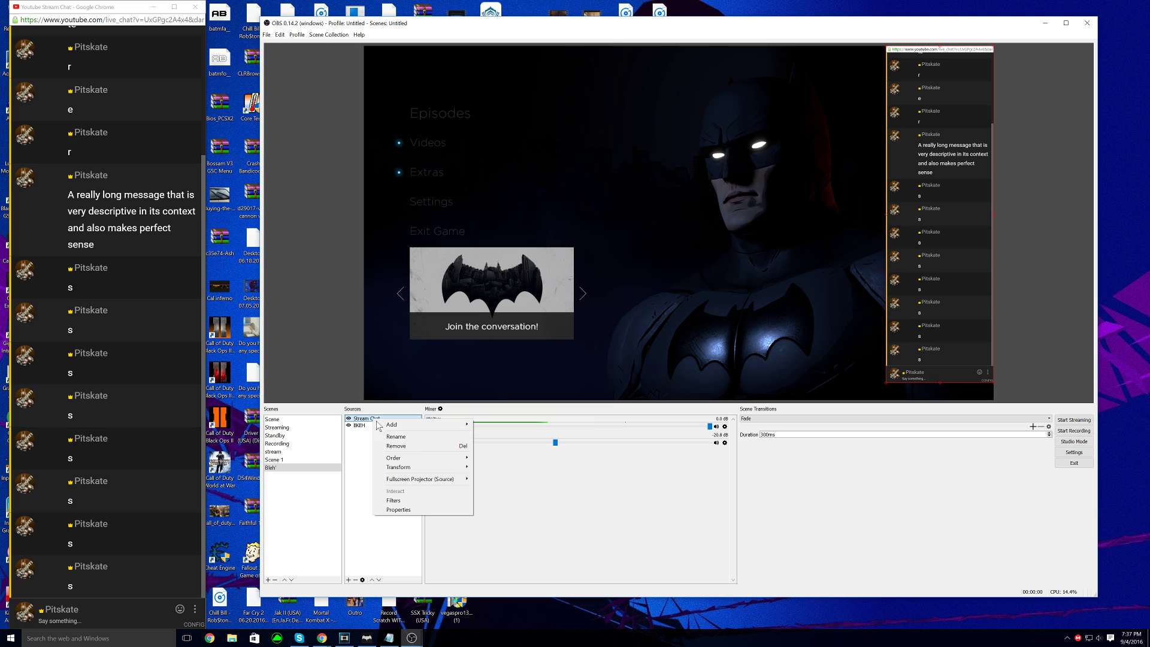
pyautogui.click(413, 500)
pyautogui.click(558, 415)
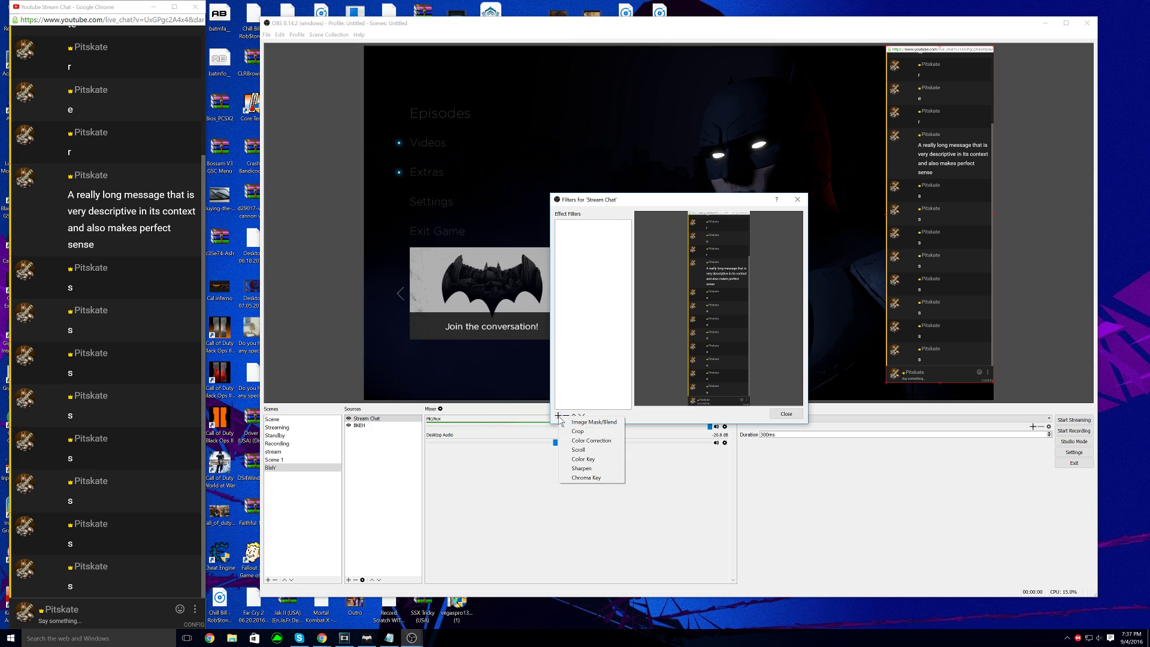
pyautogui.click(577, 431)
pyautogui.click(670, 329)
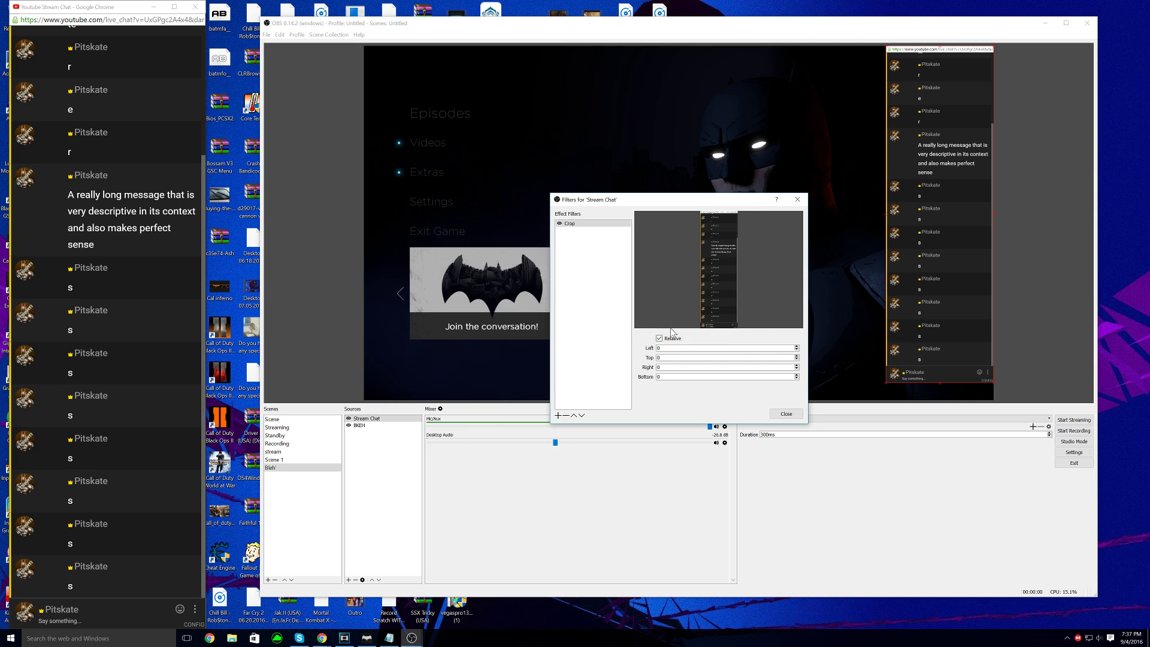
pyautogui.doubleClick(658, 358)
pyautogui.write('28')
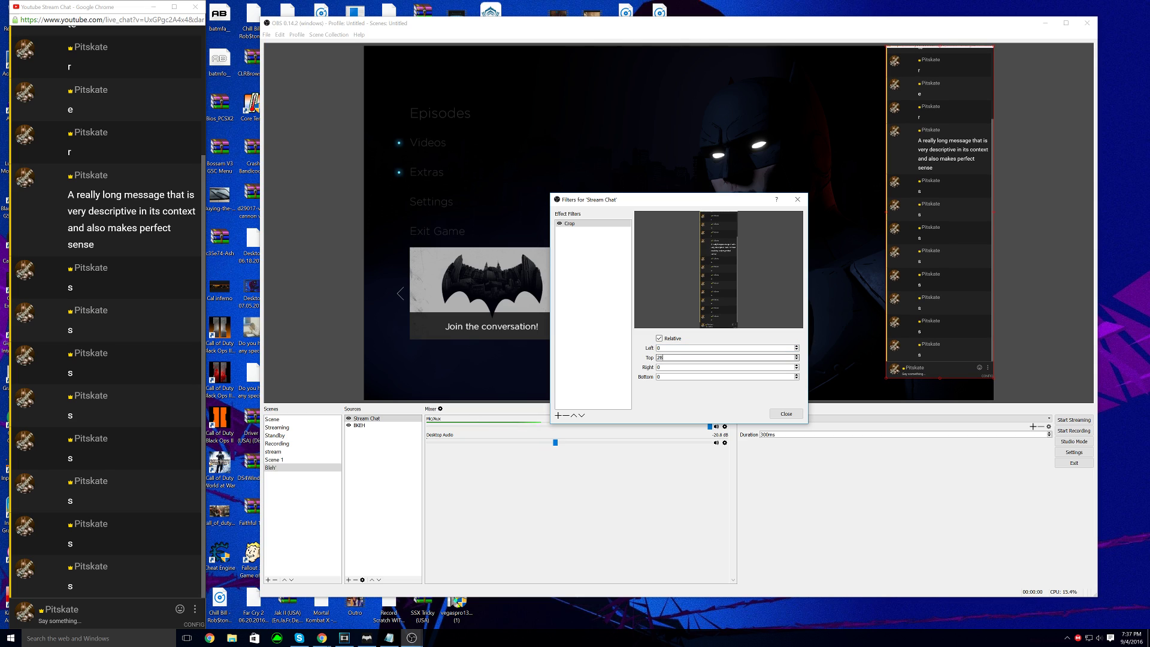
# Step: Increase the Crop filter's Top value to 41, moving the chat capture clear of the preview's edges to check its upper border
pyautogui.click(998, 116)
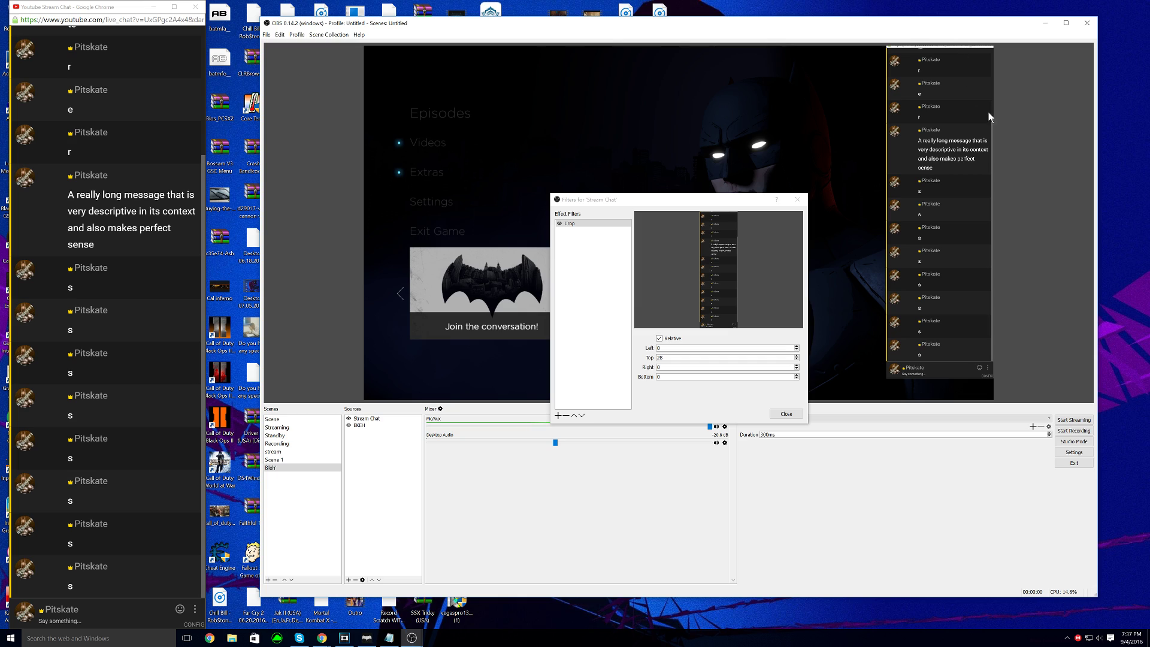
pyautogui.click(760, 357)
pyautogui.scroll(7, 797, 360)
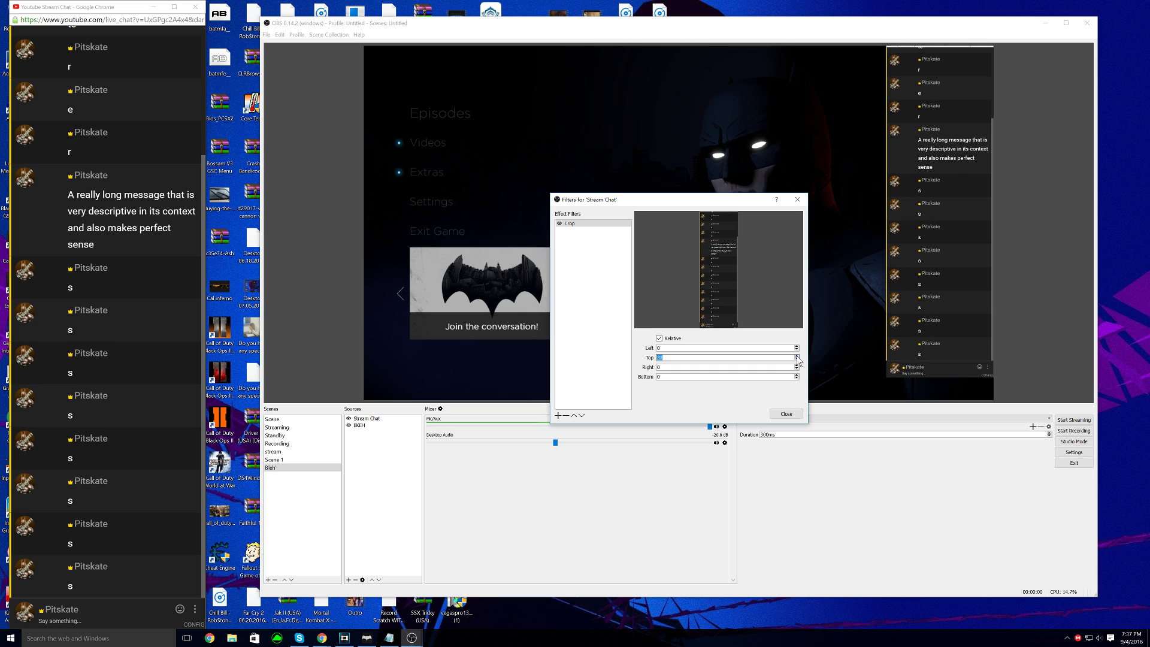
pyautogui.moveTo(945, 67); pyautogui.dragTo(911, 118)
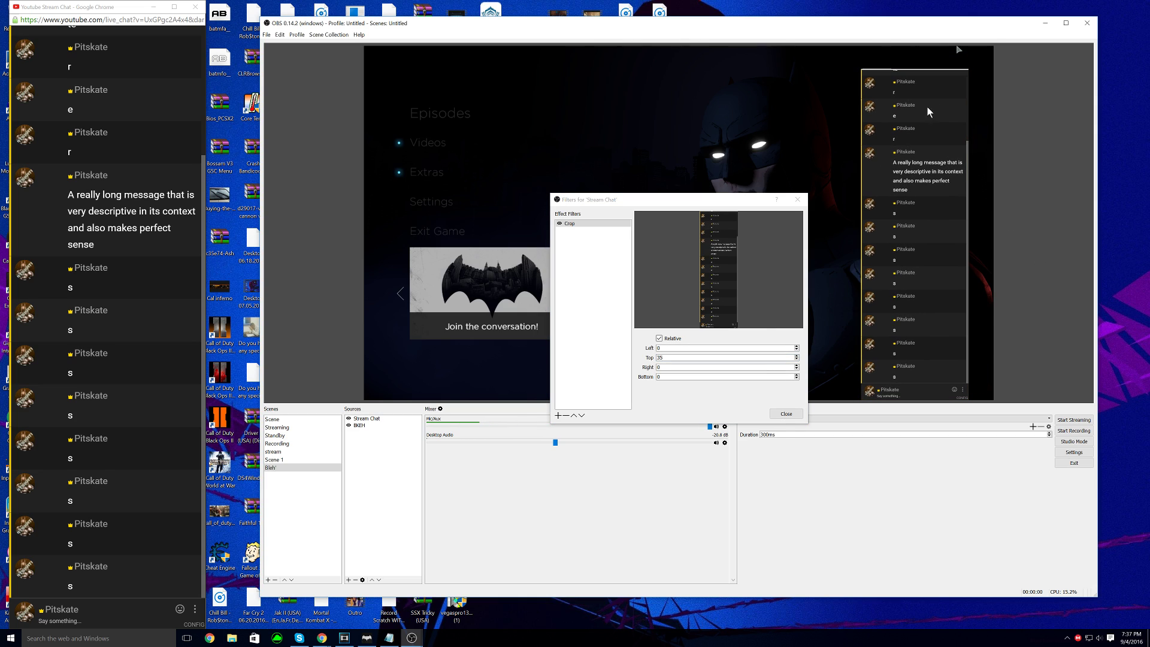
pyautogui.click(797, 355)
pyautogui.click(797, 355)
pyautogui.moveTo(919, 220)
pyautogui.mouseDown()
pyautogui.moveTo(936, 184)
pyautogui.moveTo(917, 206)
pyautogui.mouseUp()
pyautogui.click(1011, 184)
# Step: Set the Crop filter's Right value to 14 to cut off the chat's scrollbar
pyautogui.click(689, 368)
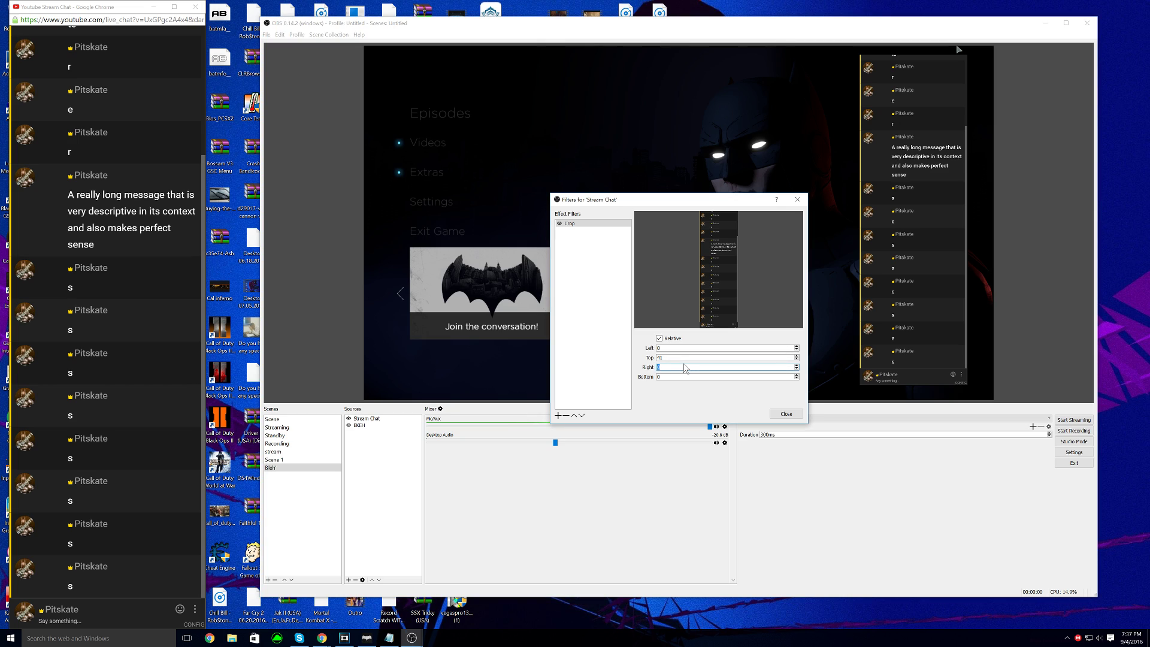
pyautogui.write('14')
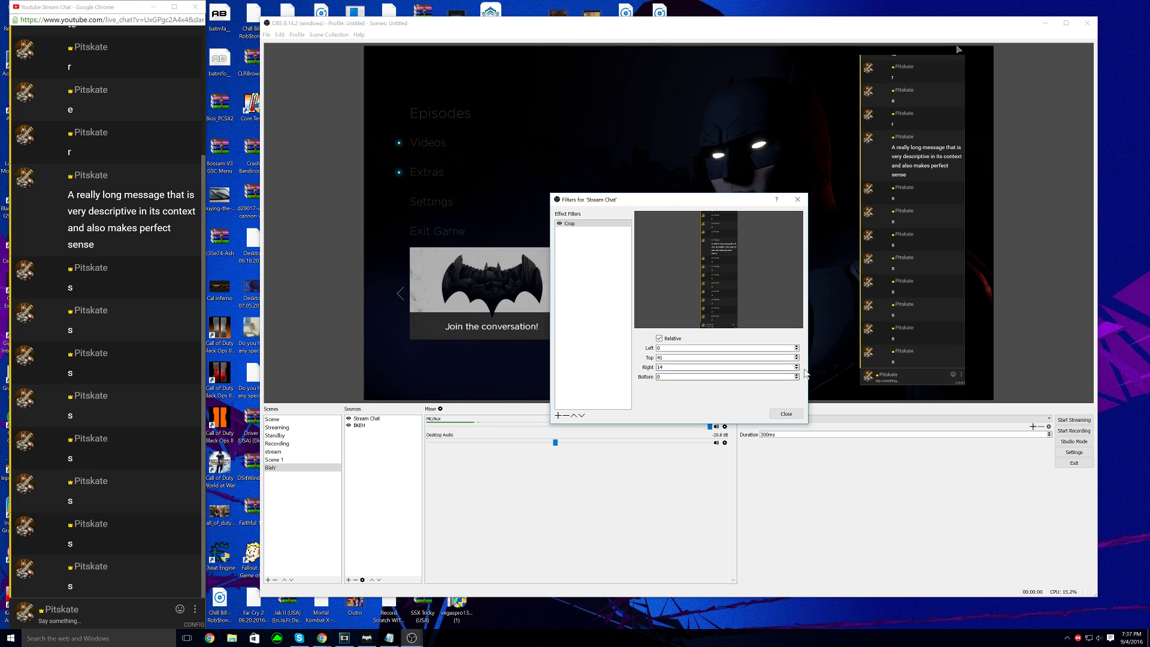
pyautogui.click(797, 369)
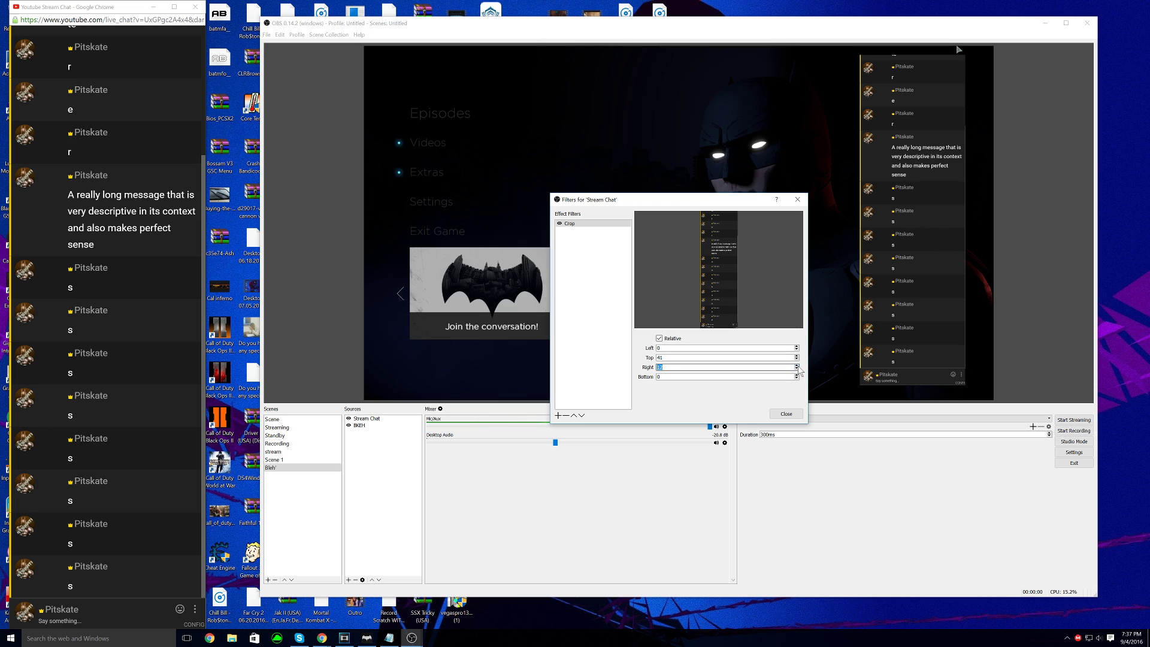
pyautogui.click(797, 365)
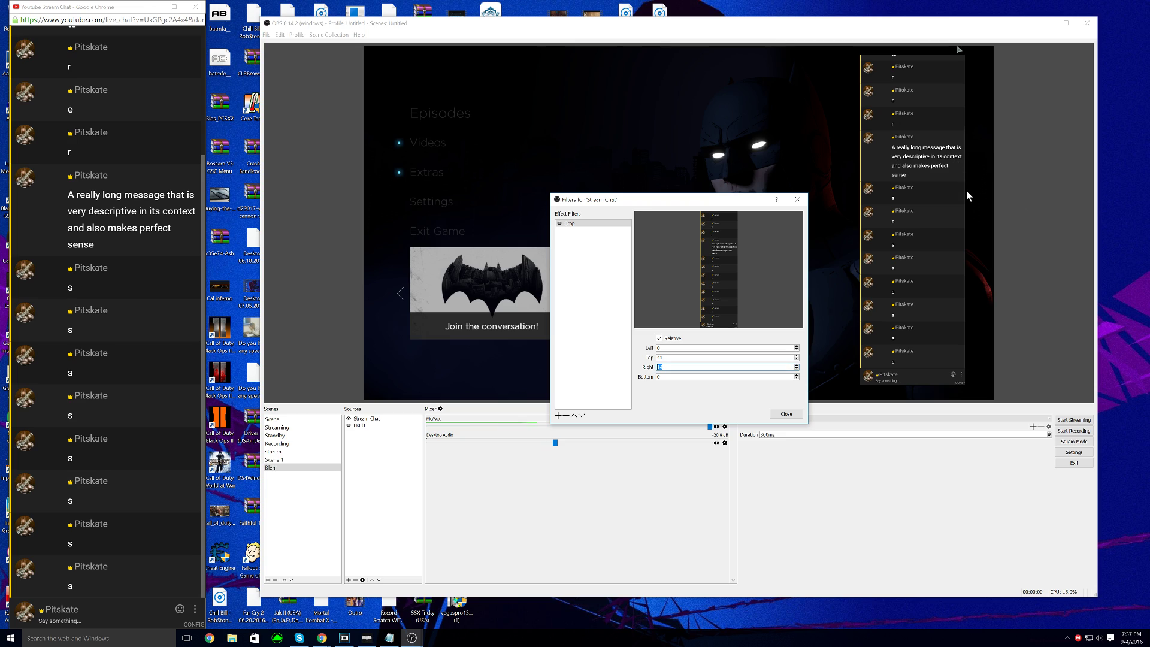
# Step: Set the Crop filter's Bottom value to 103 and place the chat capture back in the preview's upper-right corner
pyautogui.press('Tab')
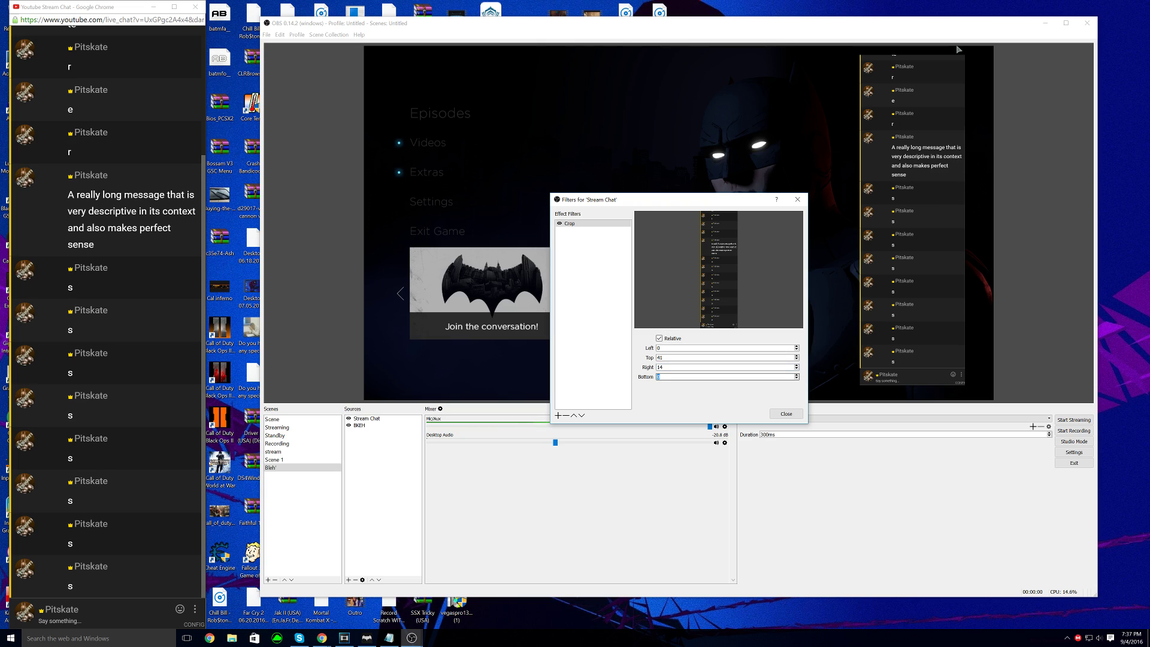
pyautogui.write('60')
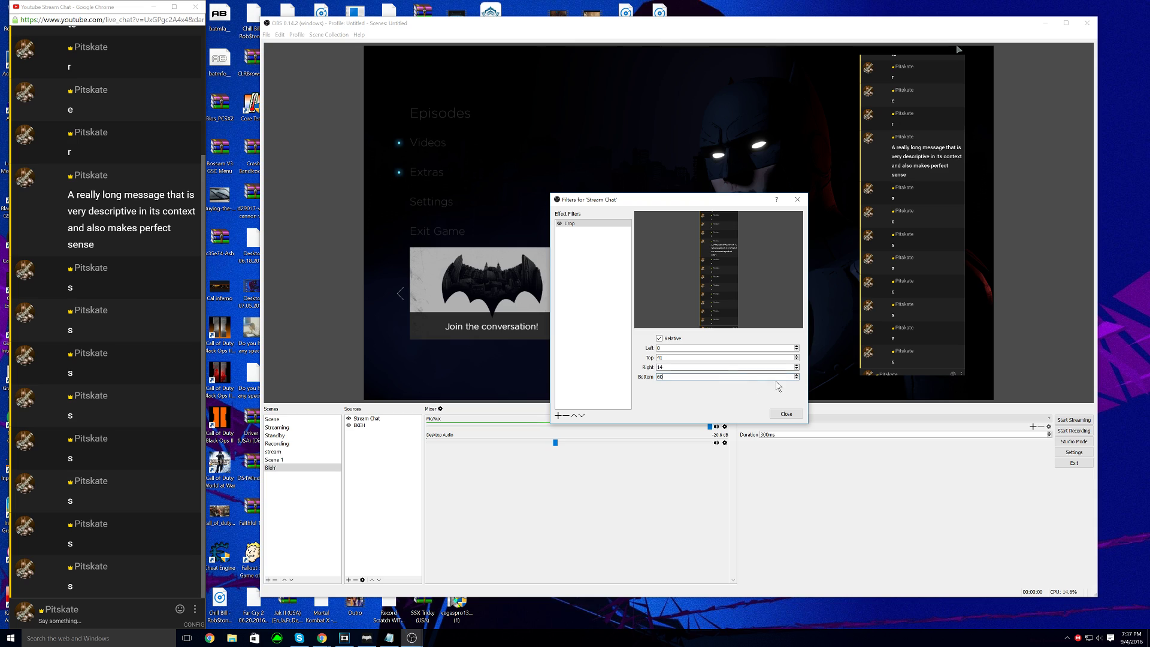
pyautogui.doubleClick(660, 376)
pyautogui.write('75')
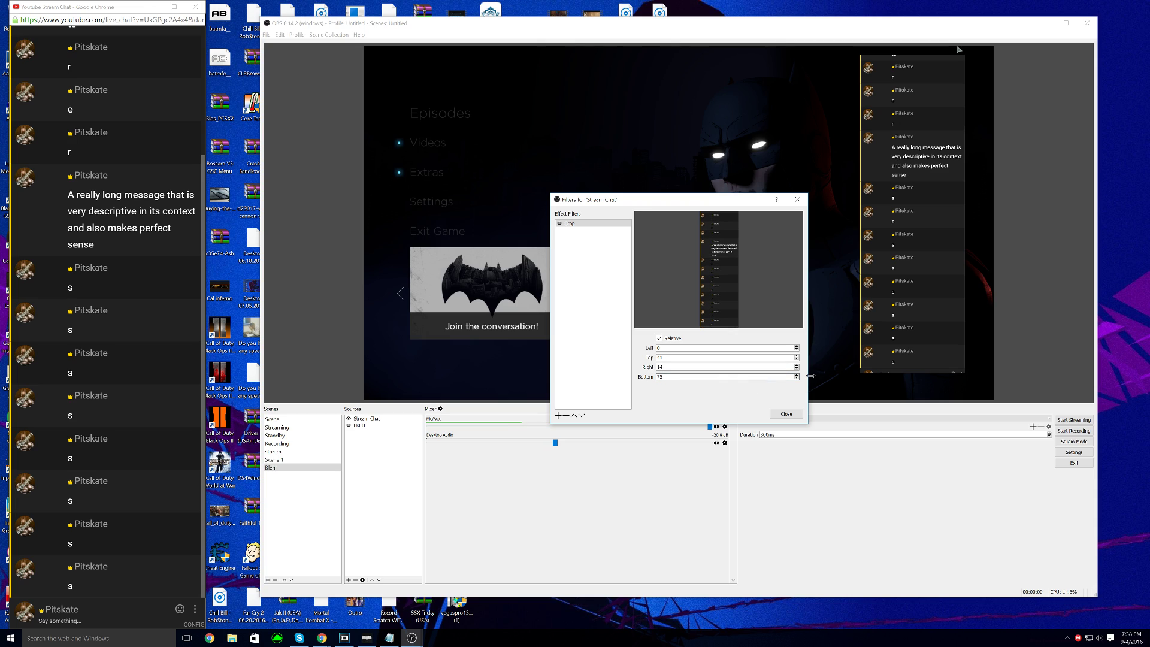
pyautogui.press('Return')
pyautogui.click(797, 375)
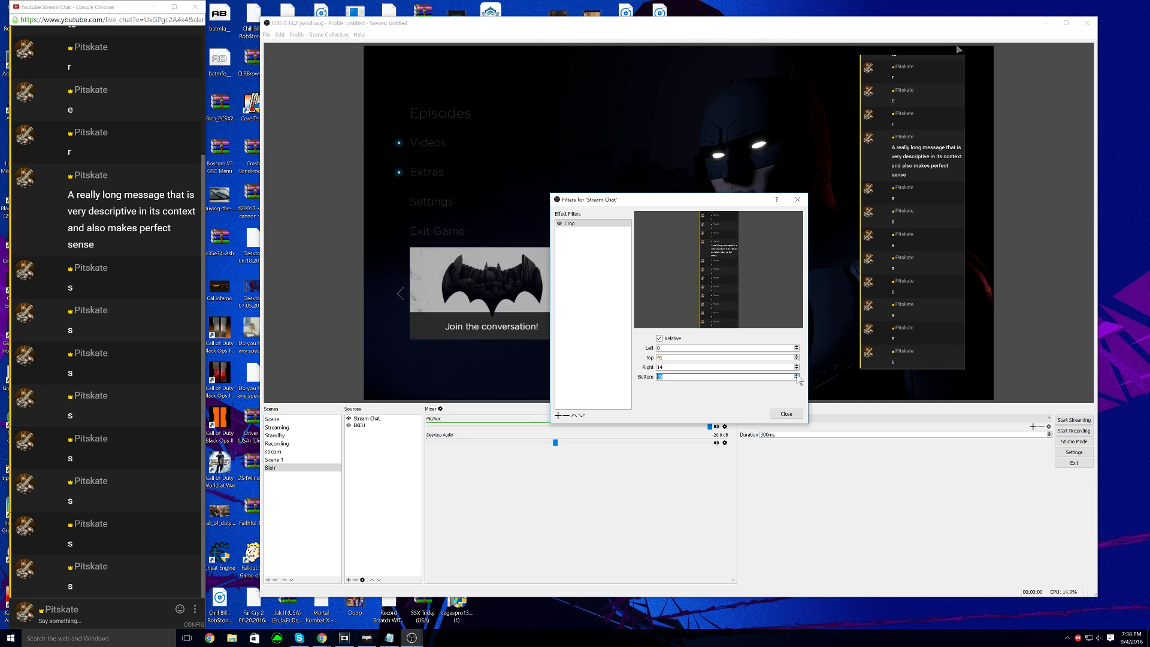
pyautogui.click(796, 375)
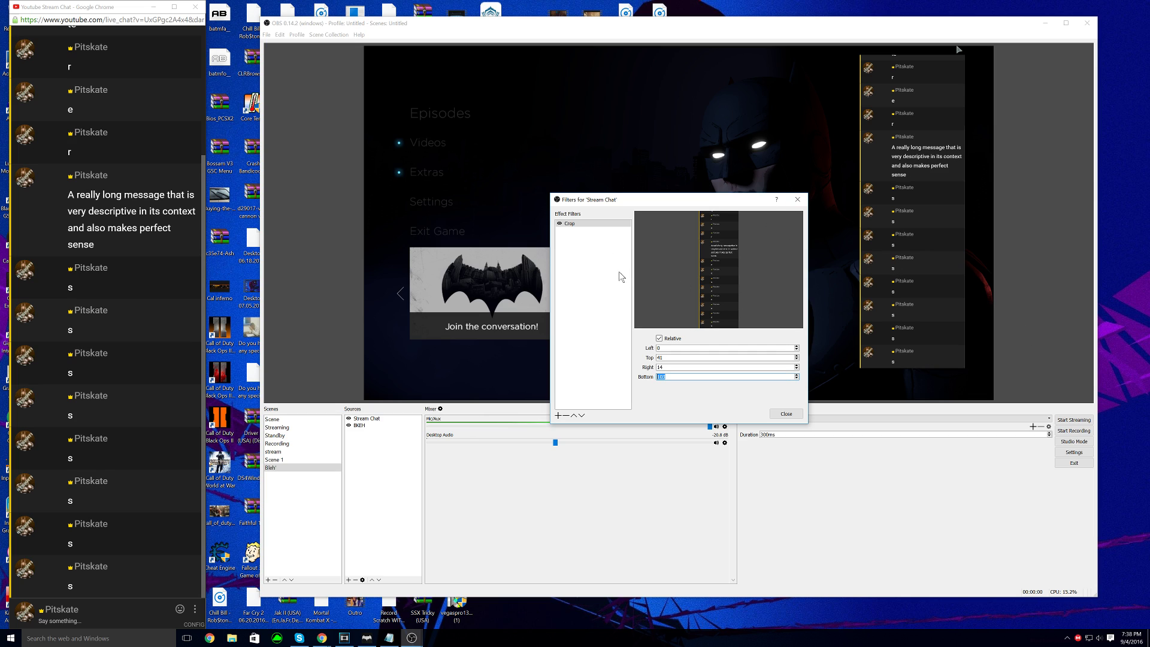
pyautogui.click(890, 122)
pyautogui.moveTo(890, 120); pyautogui.dragTo(920, 113)
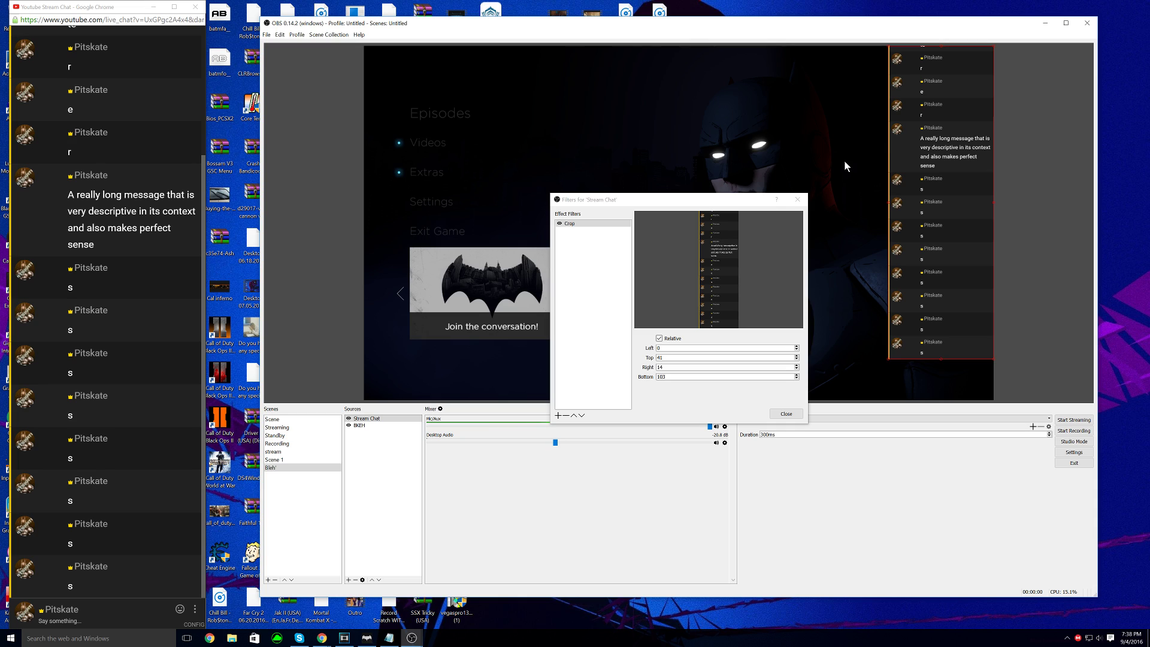
pyautogui.rightClick(591, 262)
pyautogui.moveTo(610, 267)
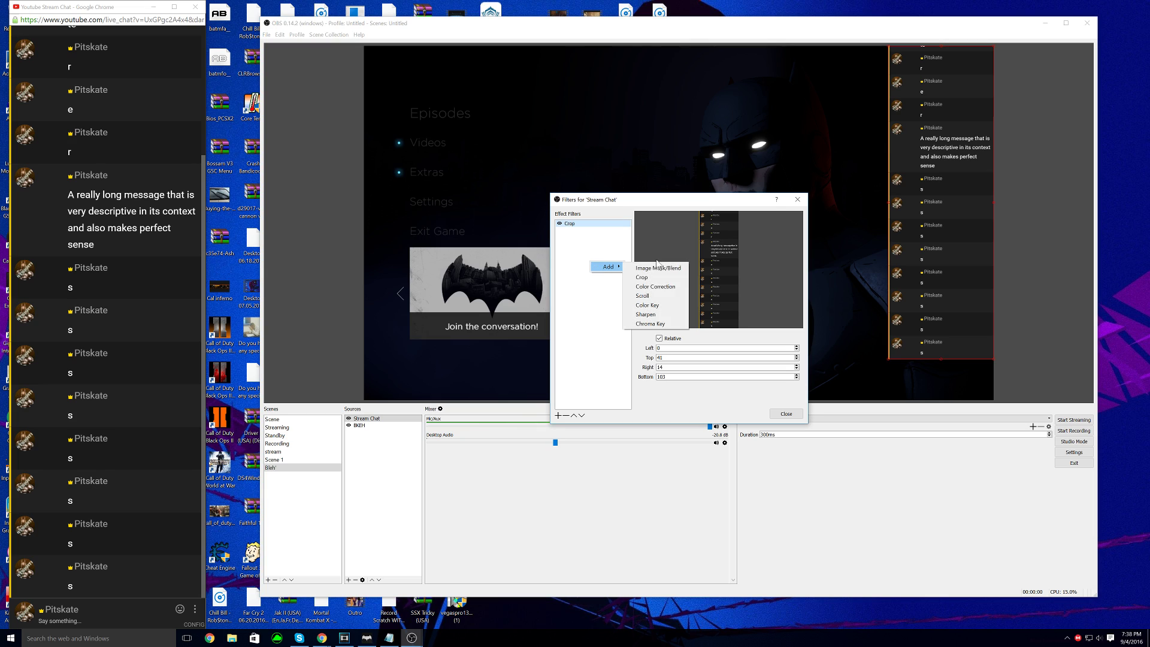
pyautogui.click(644, 296)
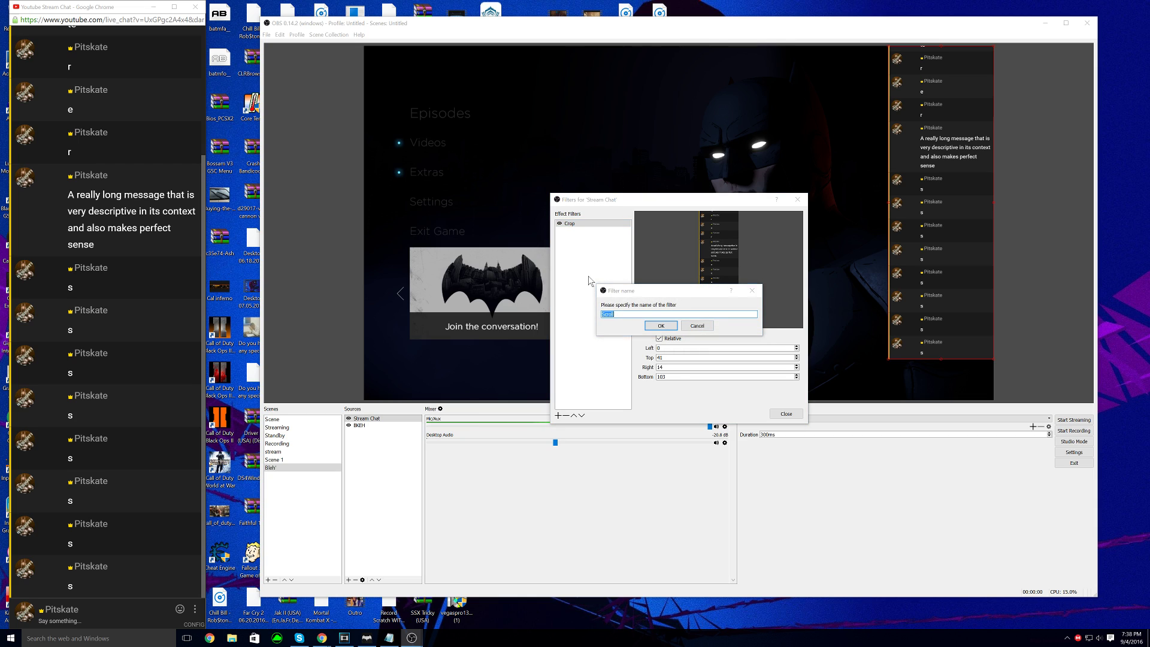
pyautogui.click(697, 325)
# Step: Add a Color Key filter to the Stream Chat source with the custom key color #000000
pyautogui.rightClick(601, 262)
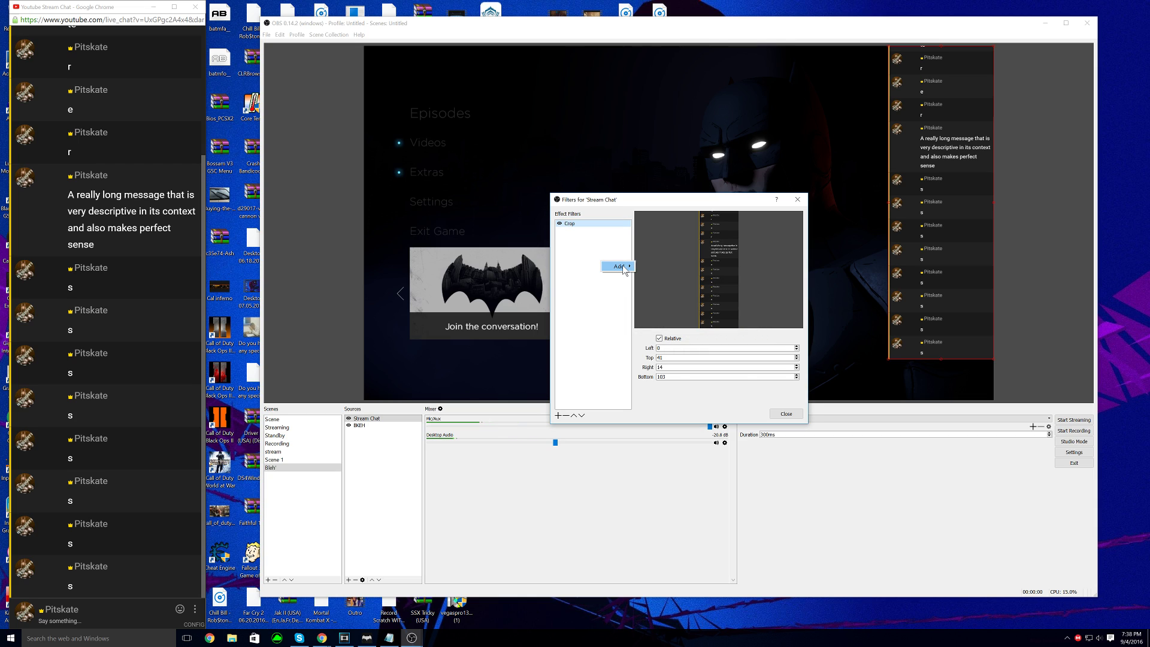
pyautogui.moveTo(623, 269)
pyautogui.click(650, 309)
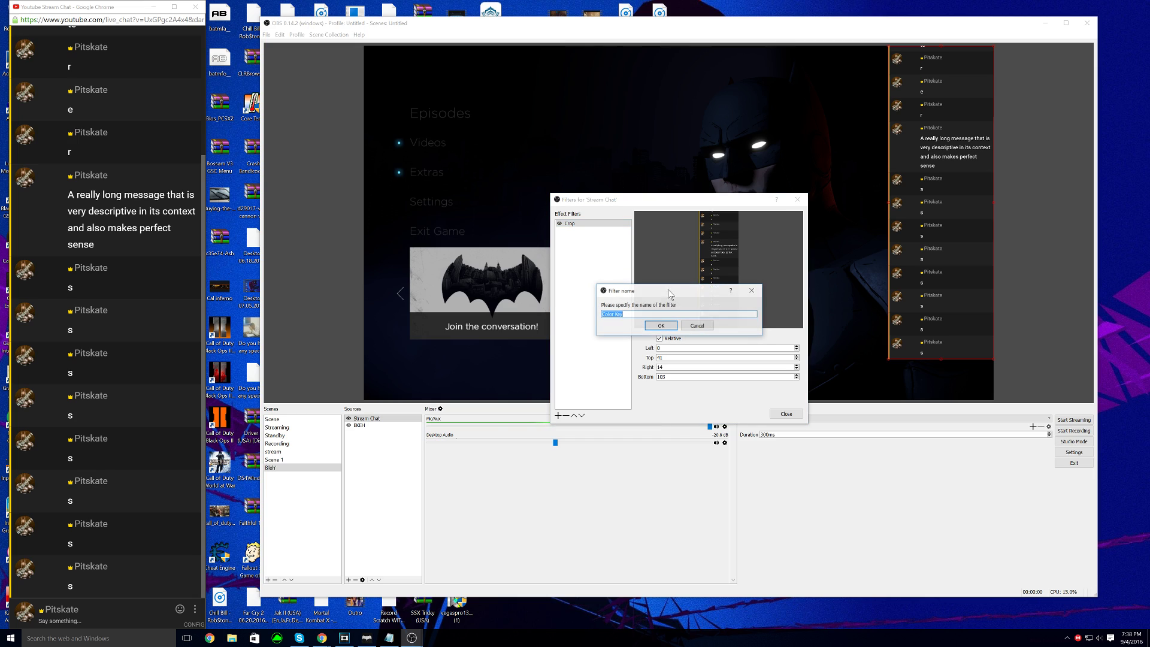
pyautogui.click(661, 327)
pyautogui.click(734, 340)
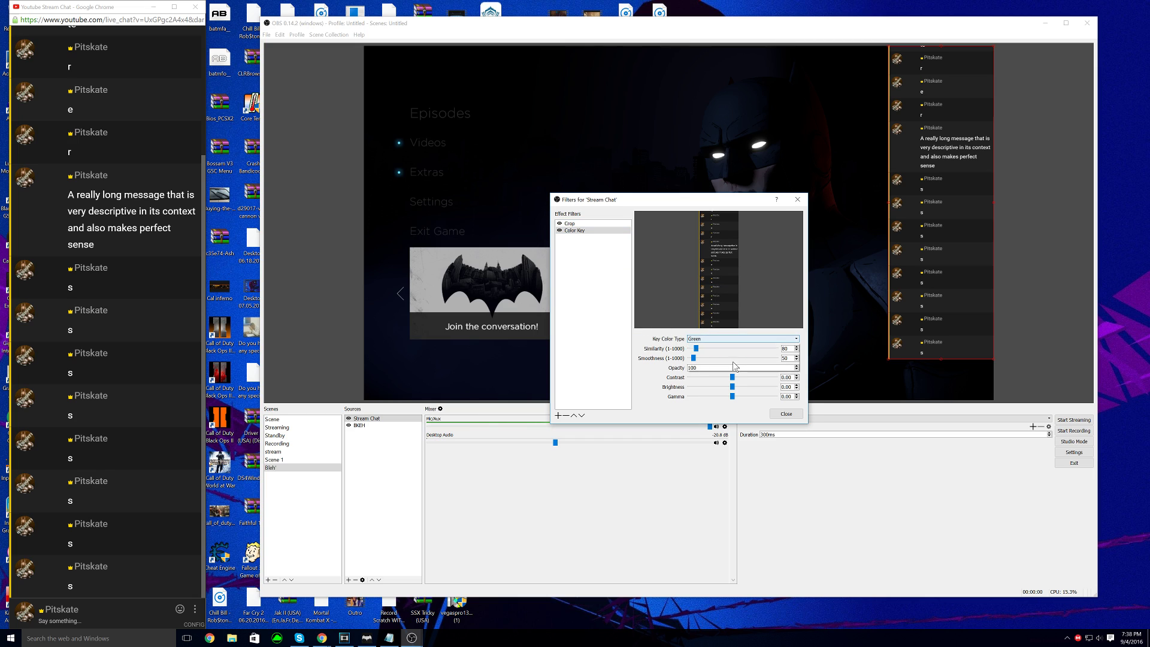
pyautogui.click(728, 369)
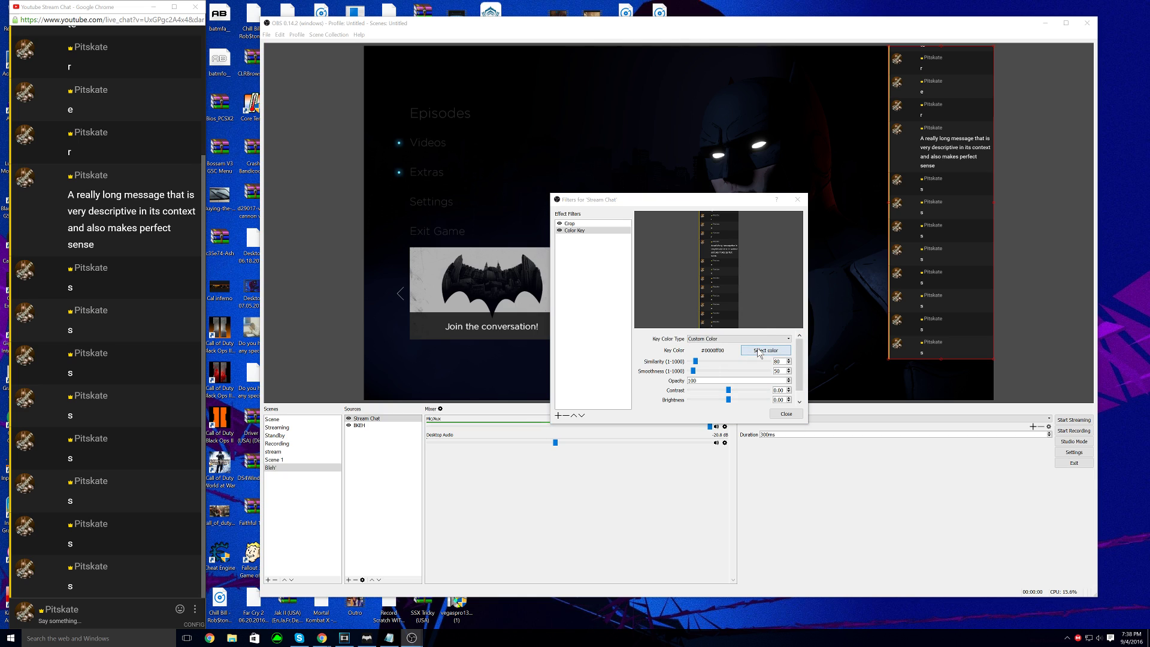
pyautogui.click(772, 350)
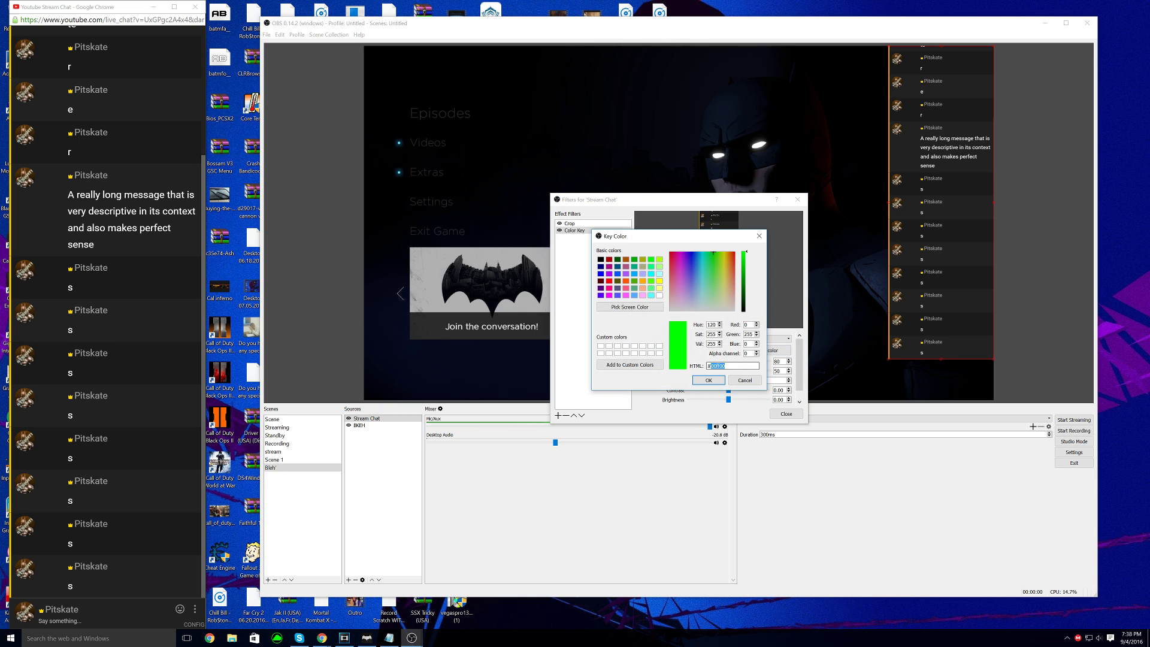
pyautogui.write('#000000')
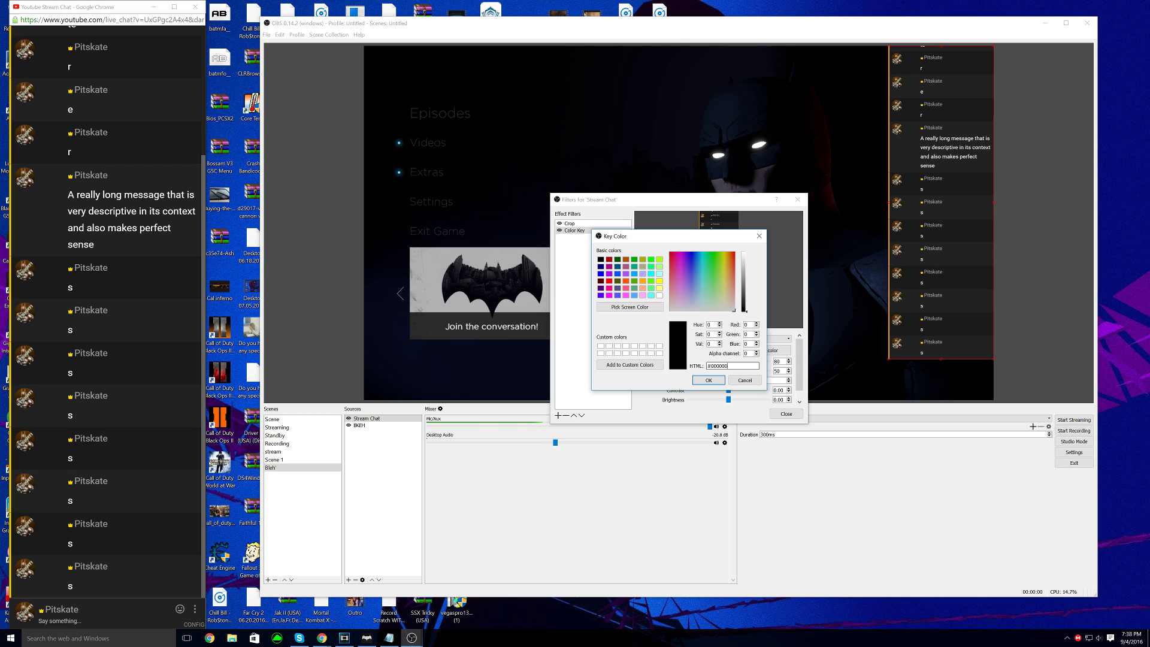
pyautogui.press('Return')
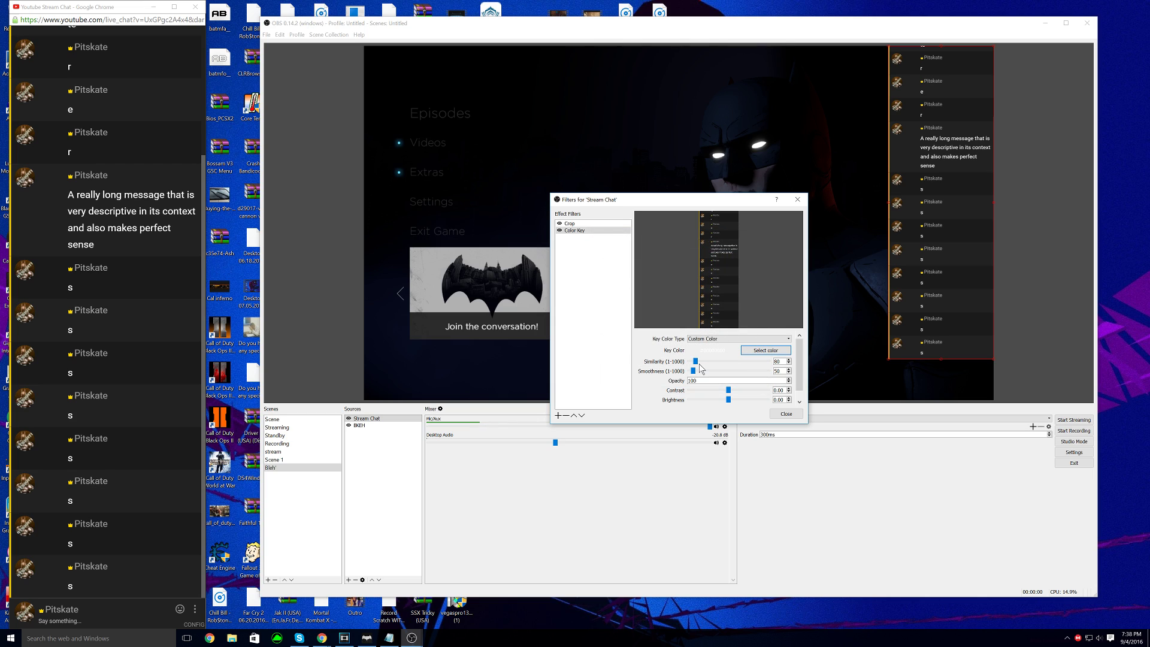
# Step: Set the Color Key similarity to 312 and smoothness to 111, and close the filters dialog
pyautogui.moveTo(700, 364); pyautogui.dragTo(710, 363)
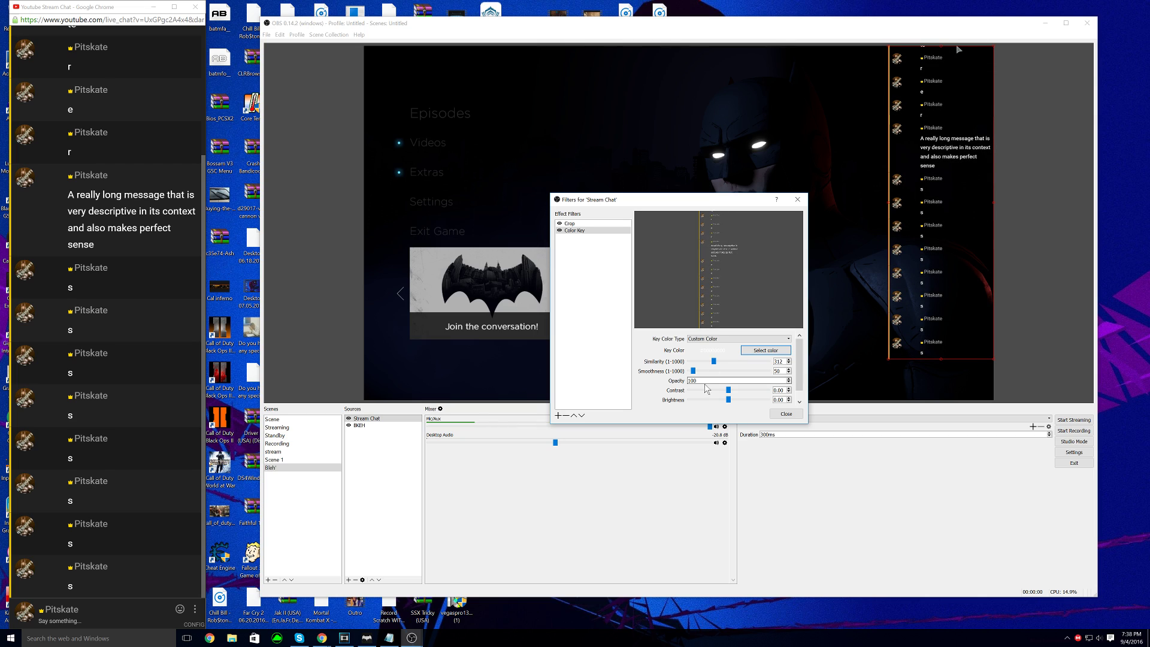
pyautogui.moveTo(693, 370); pyautogui.dragTo(700, 372)
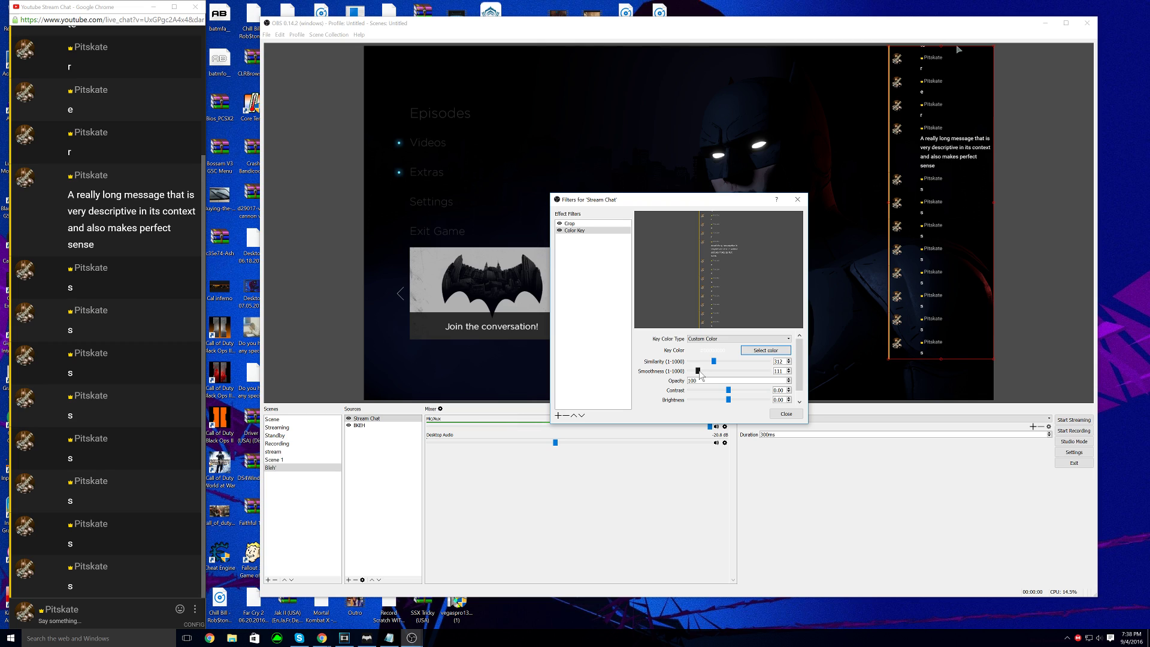
pyautogui.click(783, 413)
# Step: Move the chat overlay to the middle of the preview and widen the chat window so the long message fits one line
pyautogui.moveTo(958, 271); pyautogui.dragTo(642, 281)
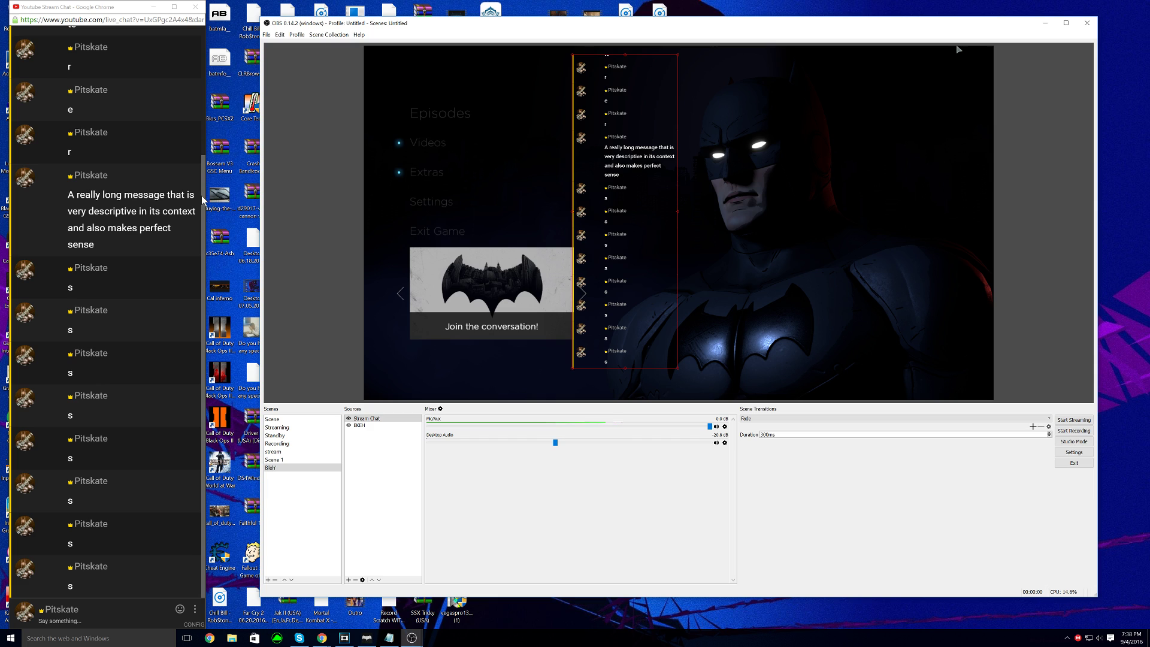
pyautogui.moveTo(203, 199); pyautogui.dragTo(496, 204)
pyautogui.click(819, 208)
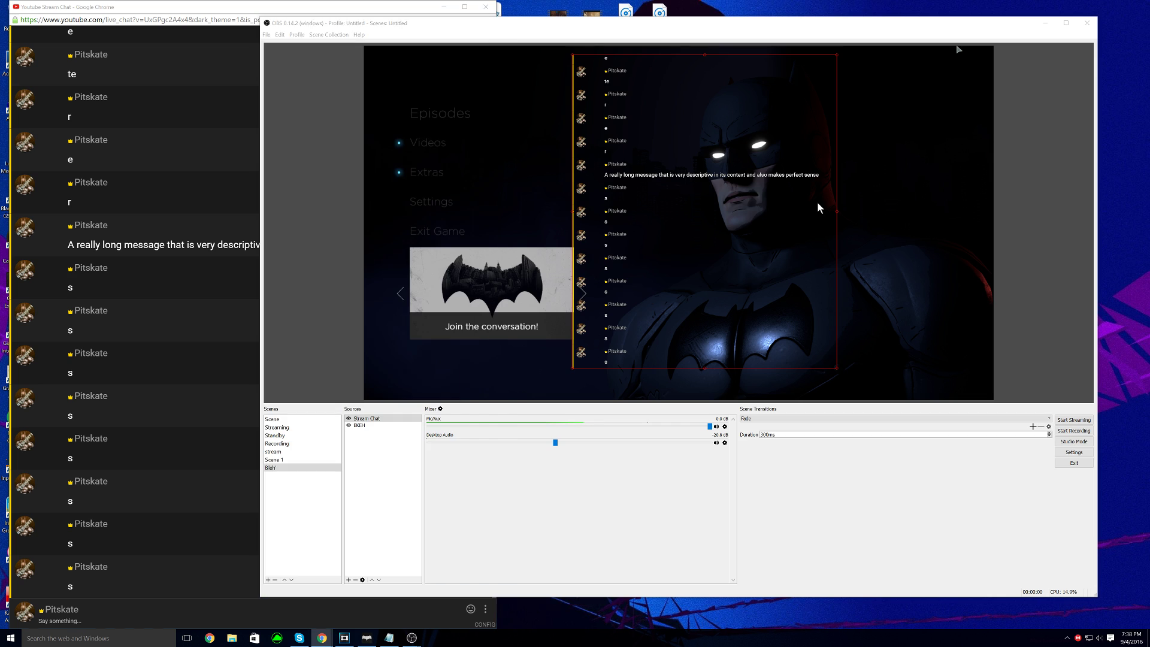
pyautogui.moveTo(820, 207); pyautogui.dragTo(888, 175)
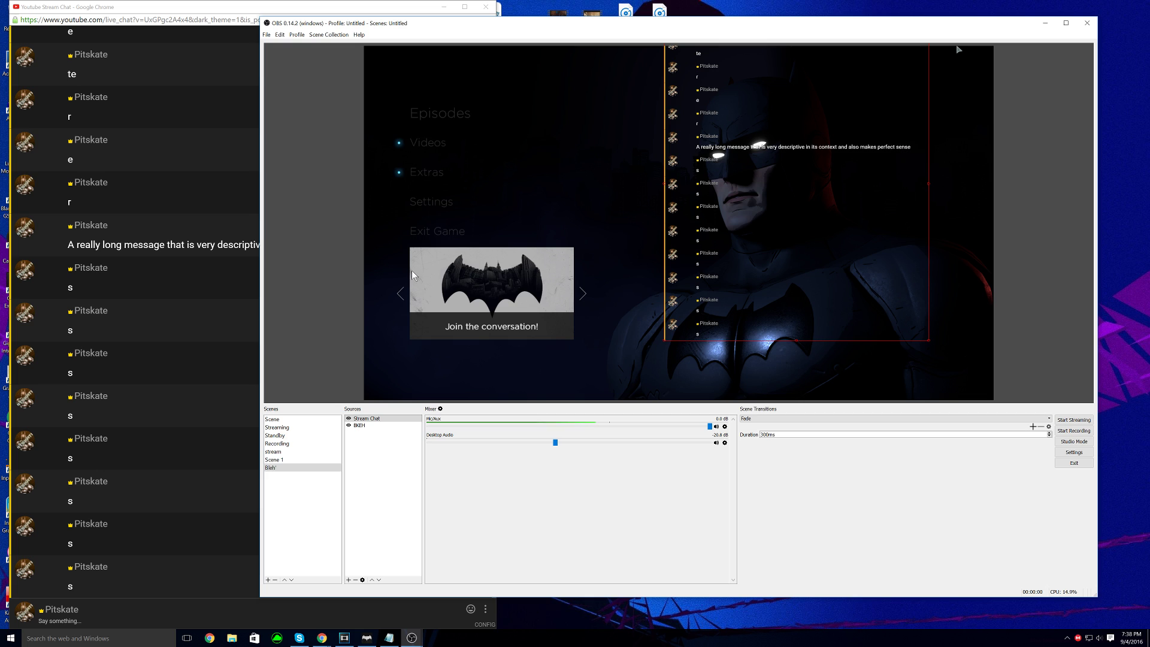
# Step: Narrow the chat window again and place the chat overlay in the preview's upper-right corner
pyautogui.click(246, 217)
pyautogui.moveTo(497, 127); pyautogui.dragTo(235, 137)
pyautogui.moveTo(683, 236); pyautogui.dragTo(892, 254)
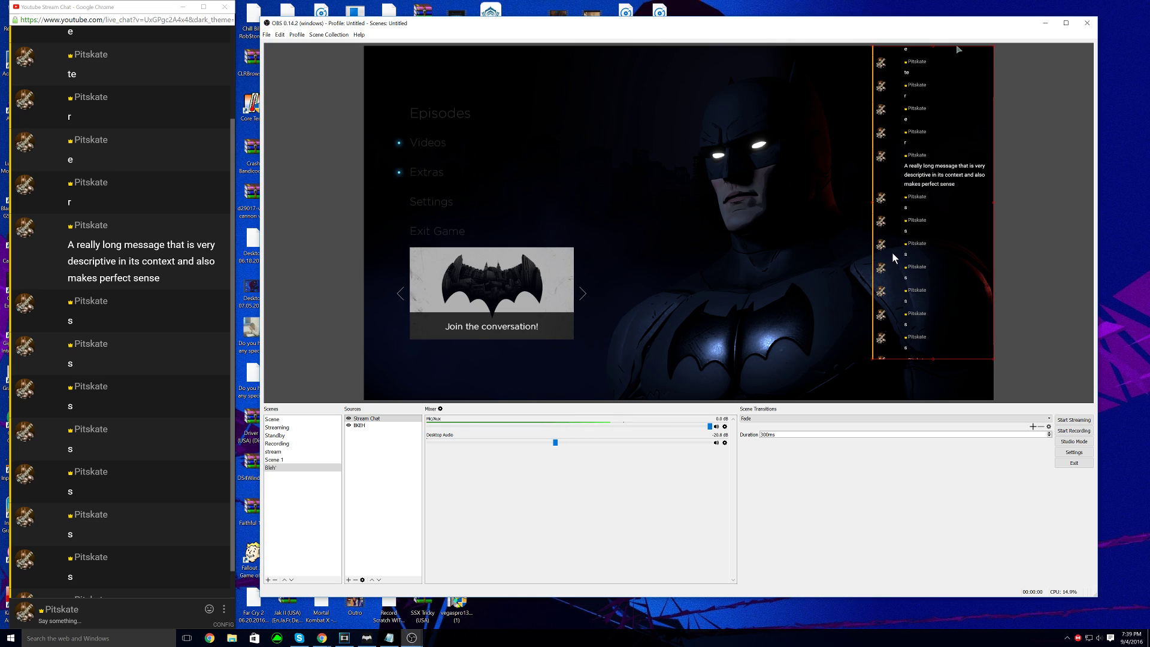
# Step: Look through the stream, Recording and Streaming scenes, shift the Streaming scene's chat overlay slightly inward, and return to the Batman game scene
pyautogui.click(291, 452)
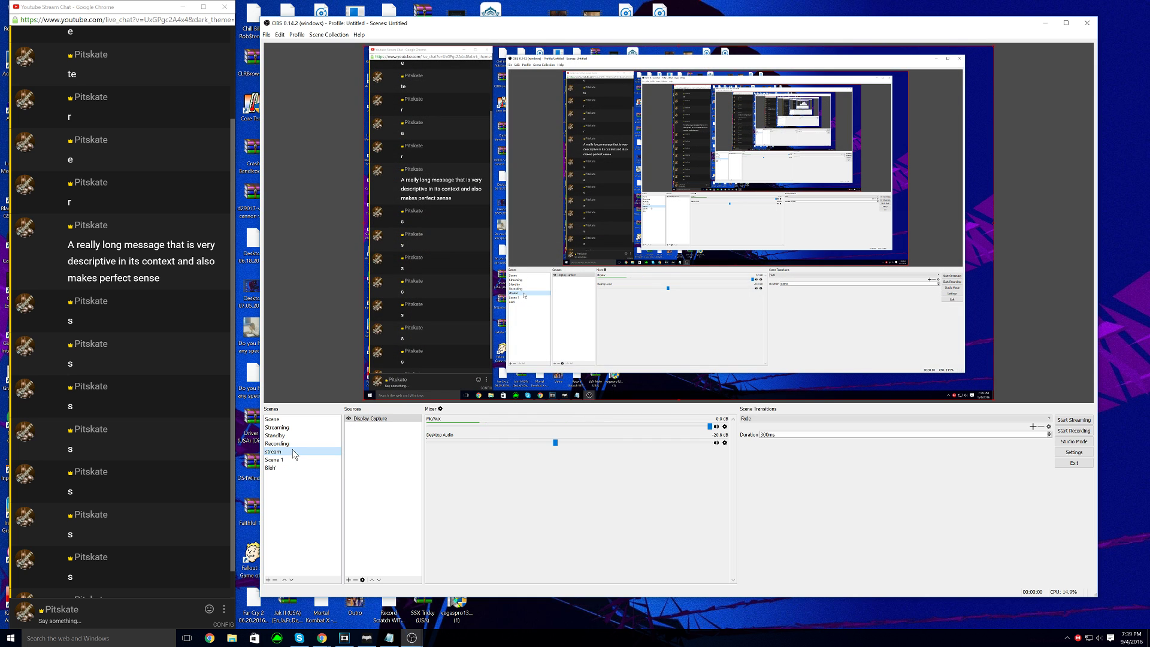
pyautogui.click(293, 443)
pyautogui.click(294, 451)
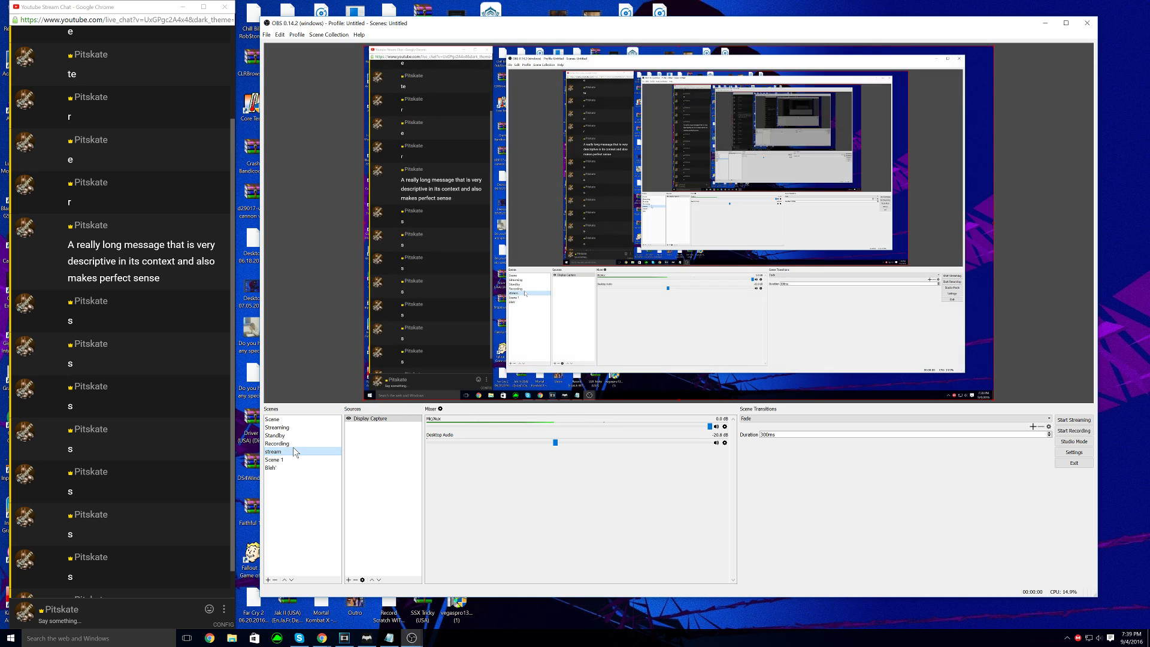
pyautogui.click(297, 436)
pyautogui.click(298, 427)
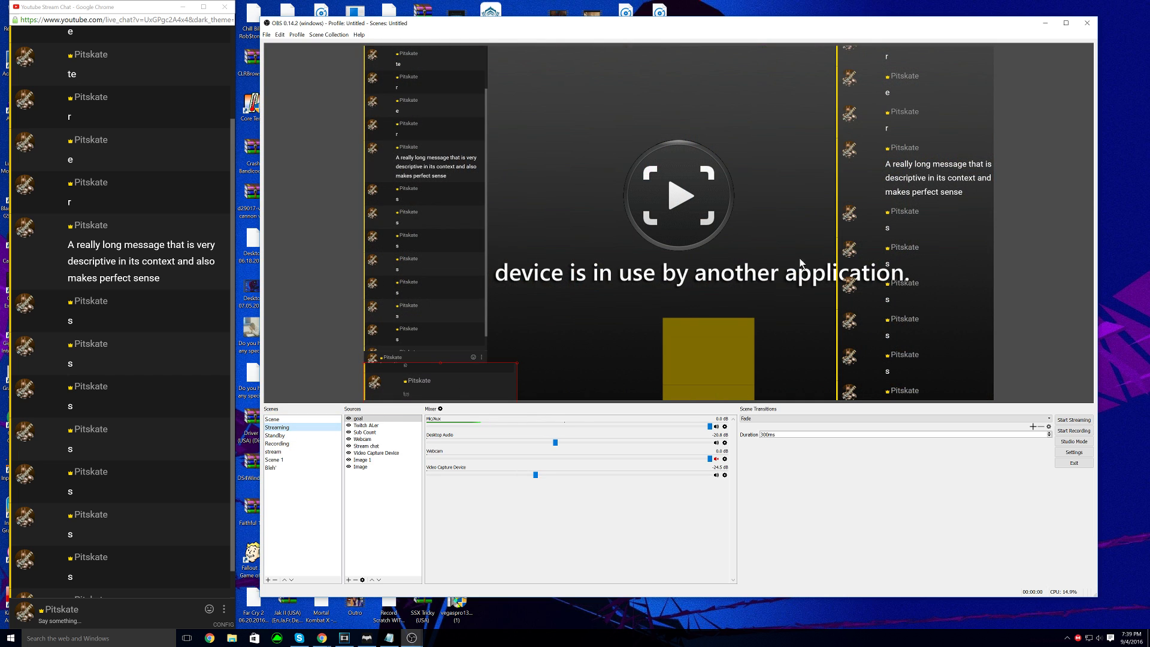
pyautogui.moveTo(887, 235)
pyautogui.mouseDown()
pyautogui.moveTo(798, 228)
pyautogui.moveTo(872, 225)
pyautogui.mouseUp()
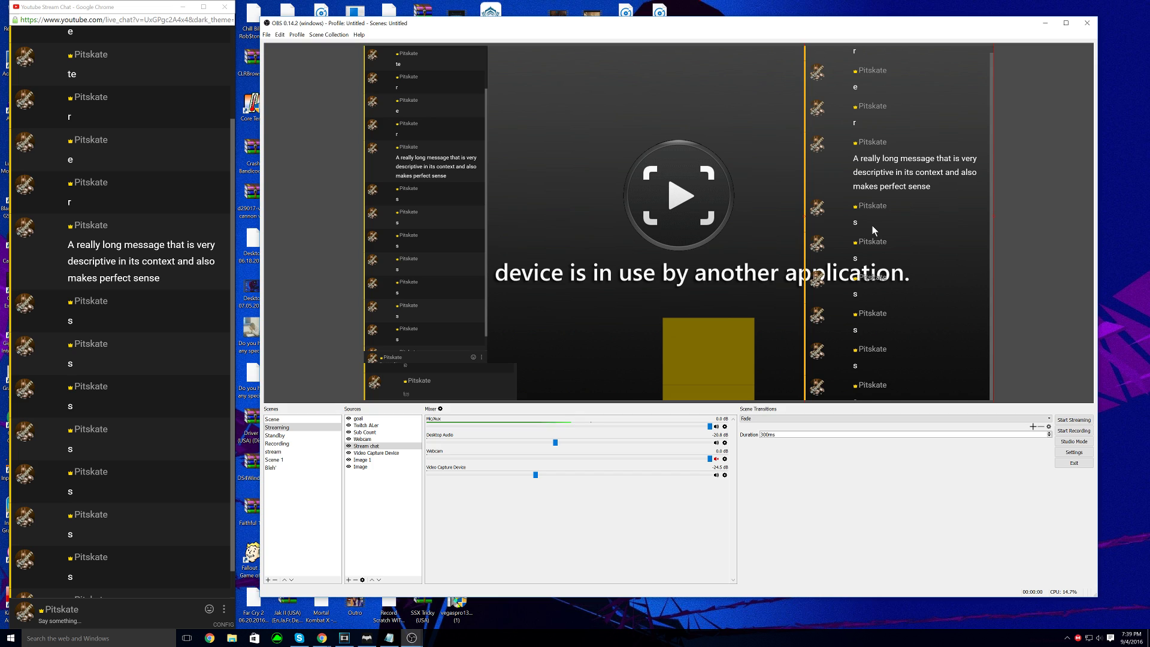
pyautogui.click(382, 438)
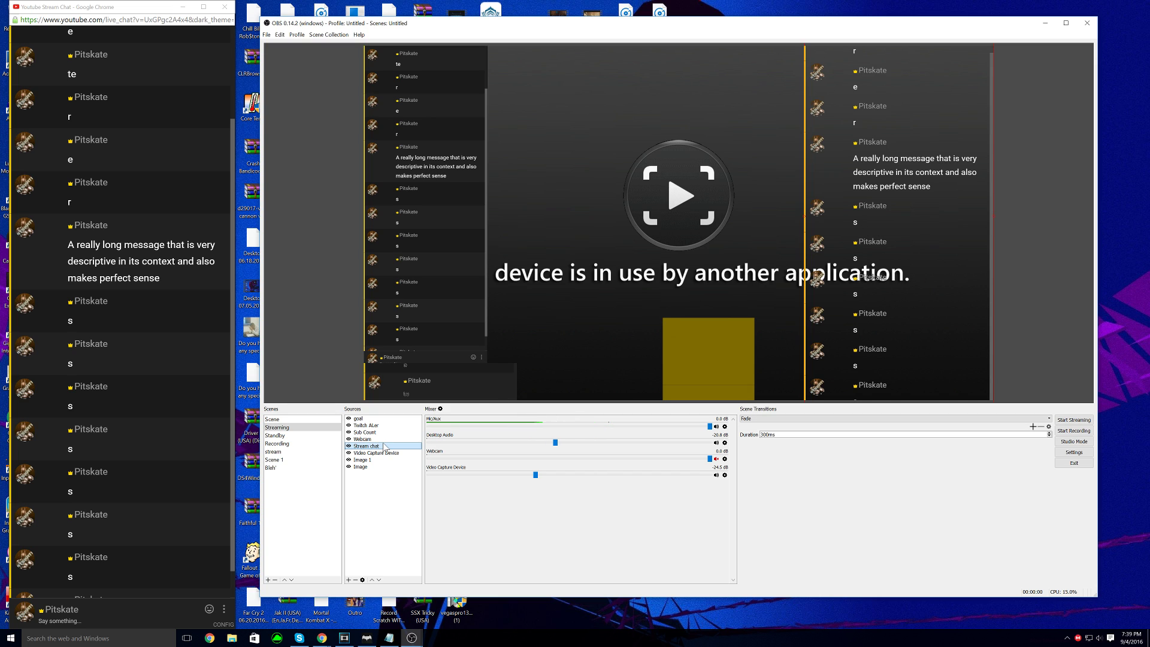
pyautogui.click(299, 460)
pyautogui.click(297, 465)
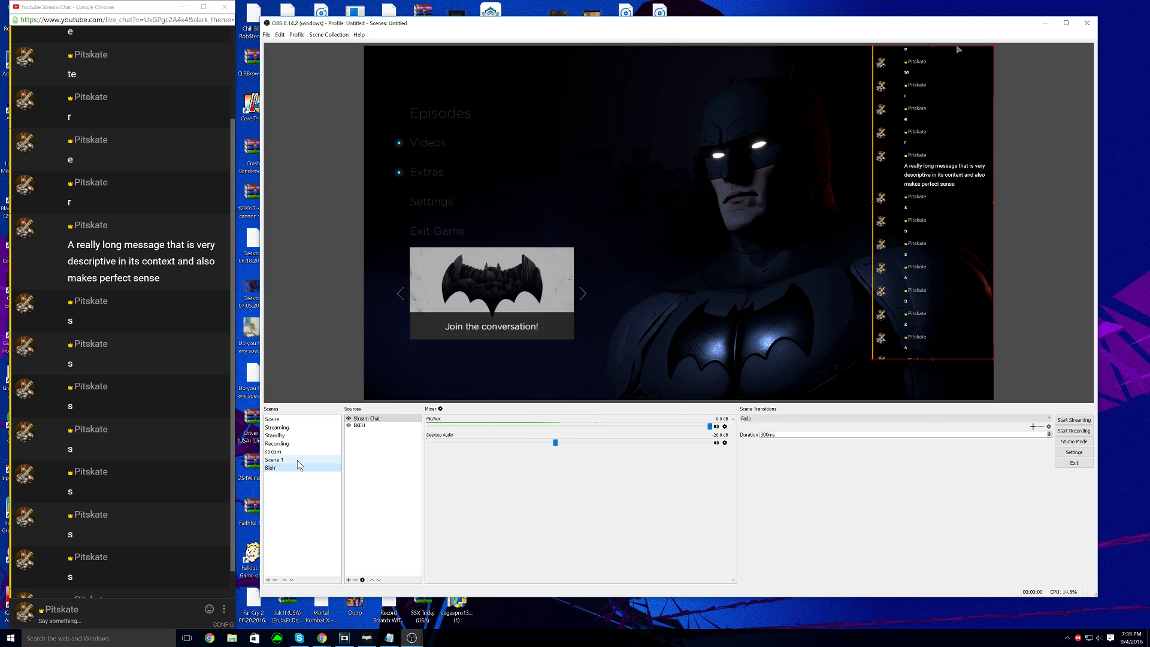
# Step: Bring up the Telltale Games window, move the chat overlay onto the game character in the preview, and minimize the game
pyautogui.click(367, 638)
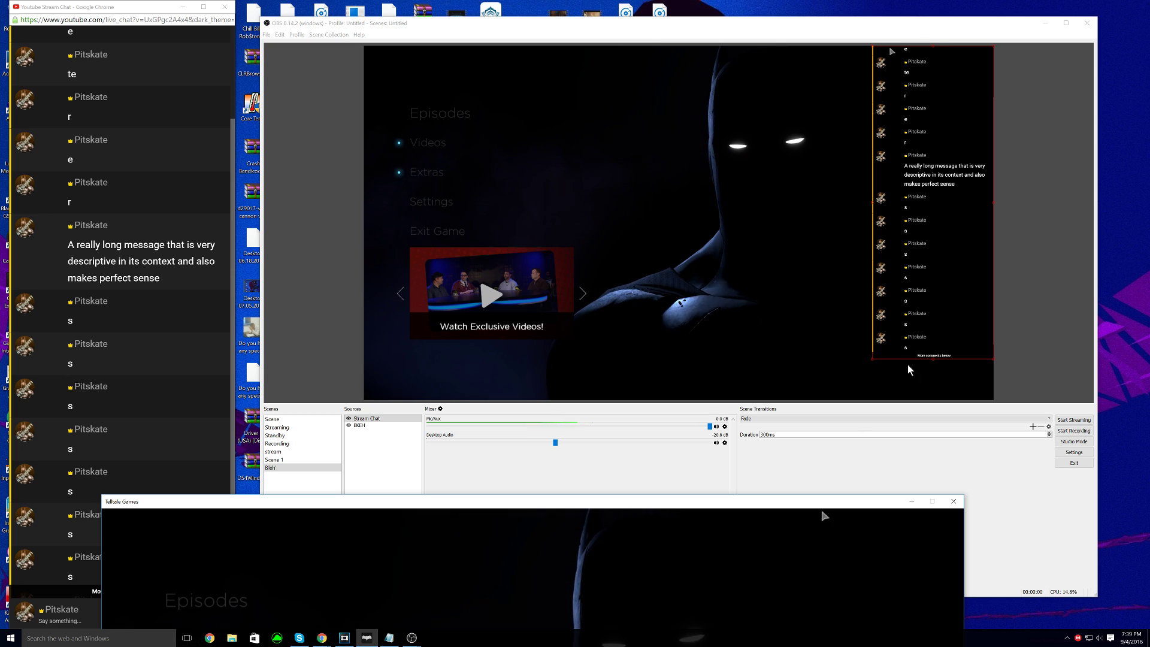
pyautogui.moveTo(911, 346); pyautogui.dragTo(736, 346)
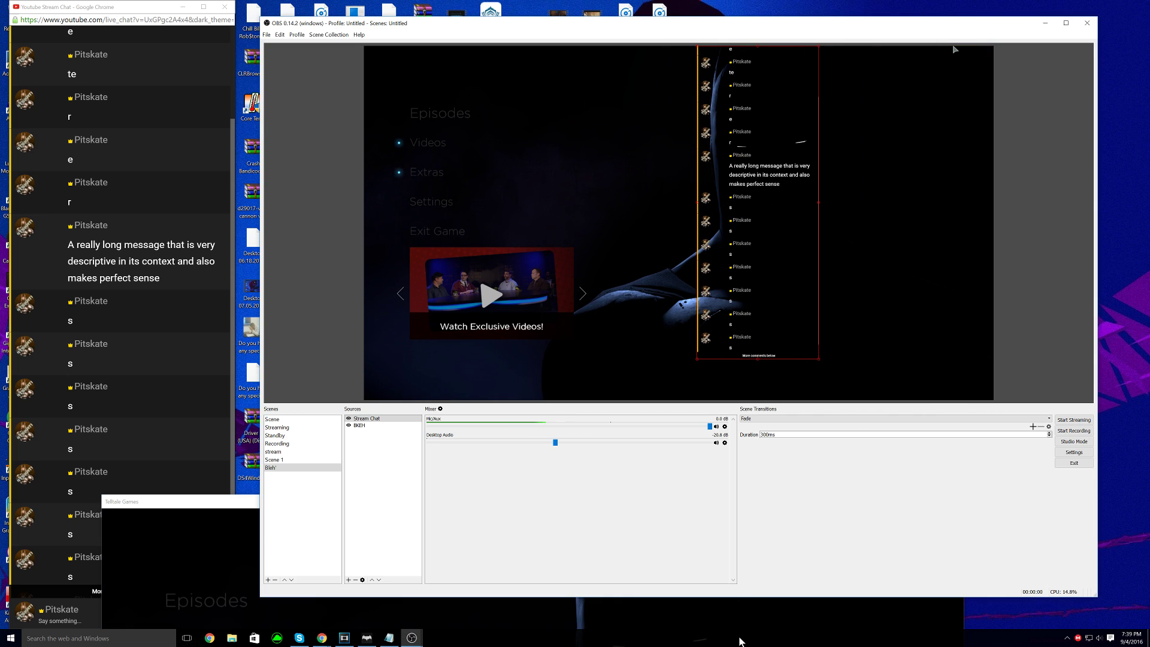
pyautogui.click(738, 623)
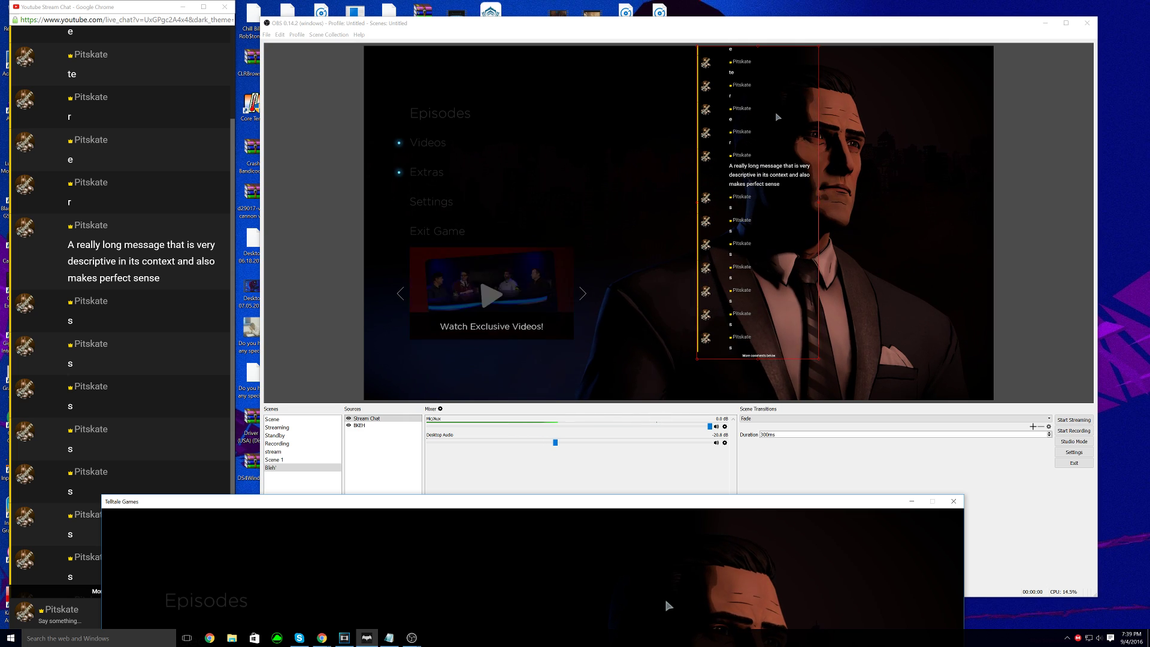
pyautogui.click(911, 502)
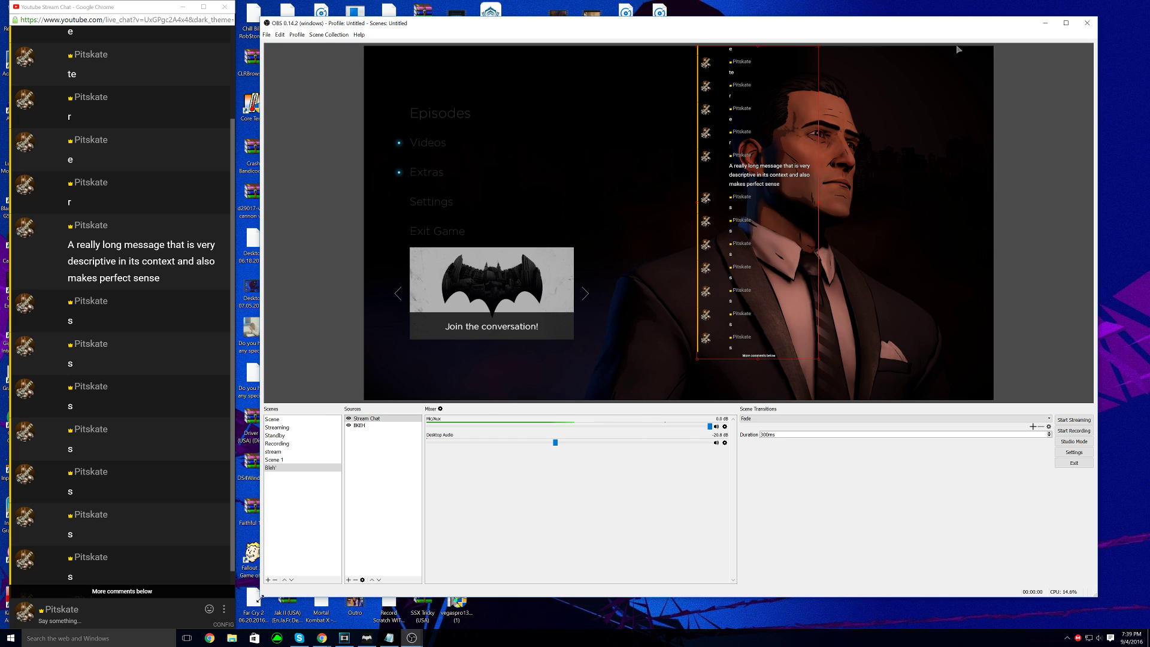
# Step: Shrink the OBS window to a smaller size and place the chat overlay in the preview's upper-right corner
pyautogui.moveTo(261, 597); pyautogui.dragTo(699, 423)
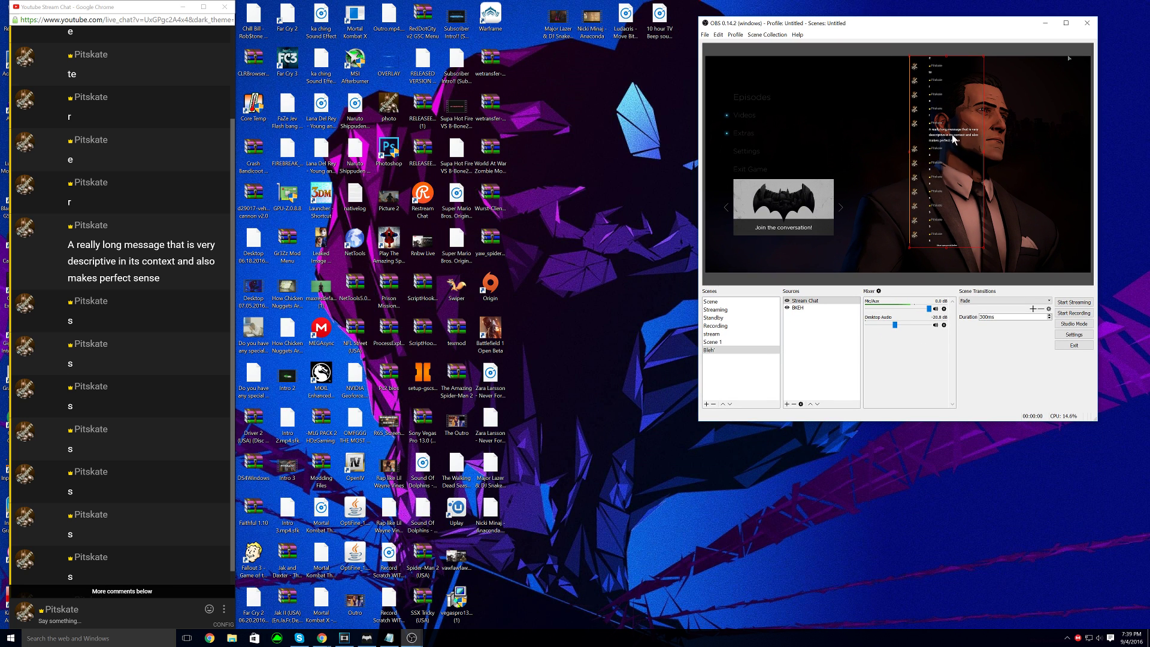
pyautogui.moveTo(954, 139); pyautogui.dragTo(1068, 145)
pyautogui.click(973, 46)
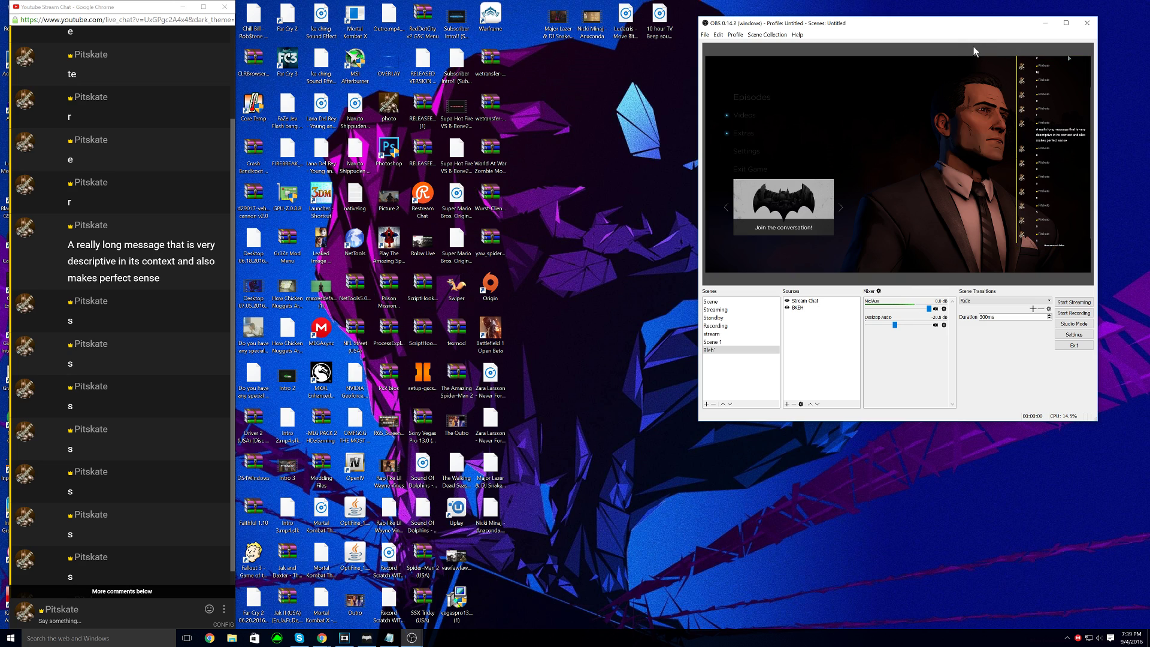